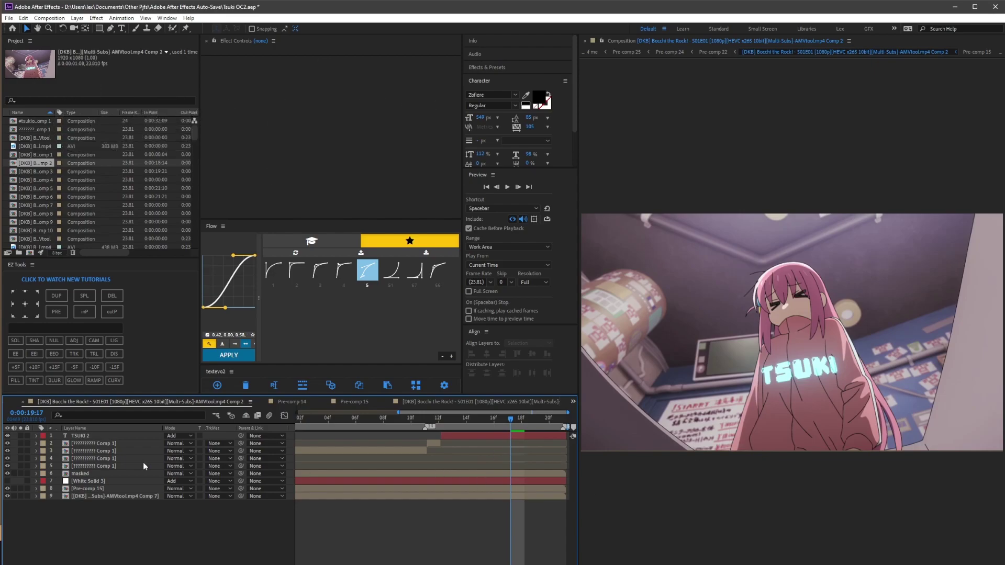
# Examine the masked character layer and the effects on the White Solid 3 layer
pyautogui.click(86, 473)
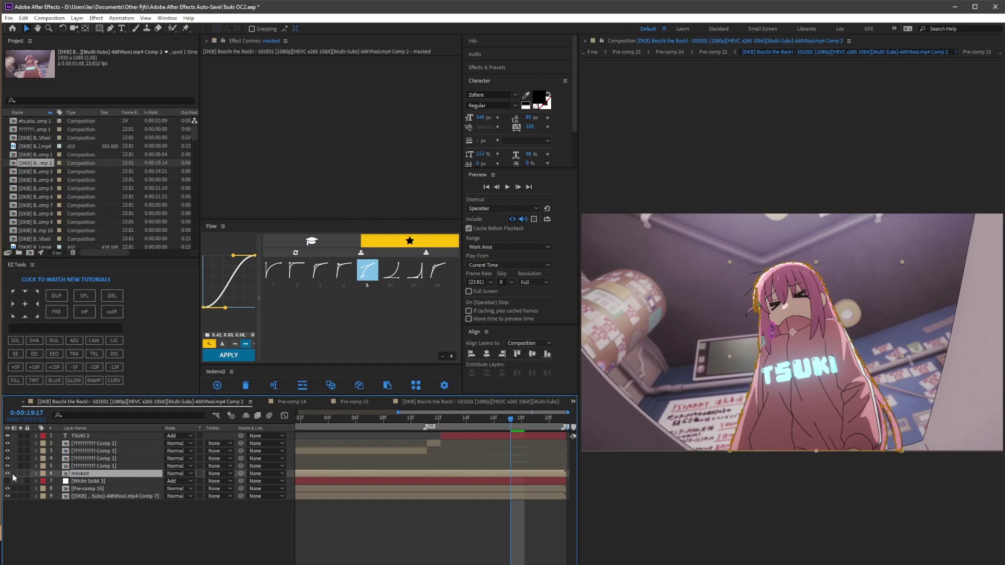
pyautogui.click(7, 481)
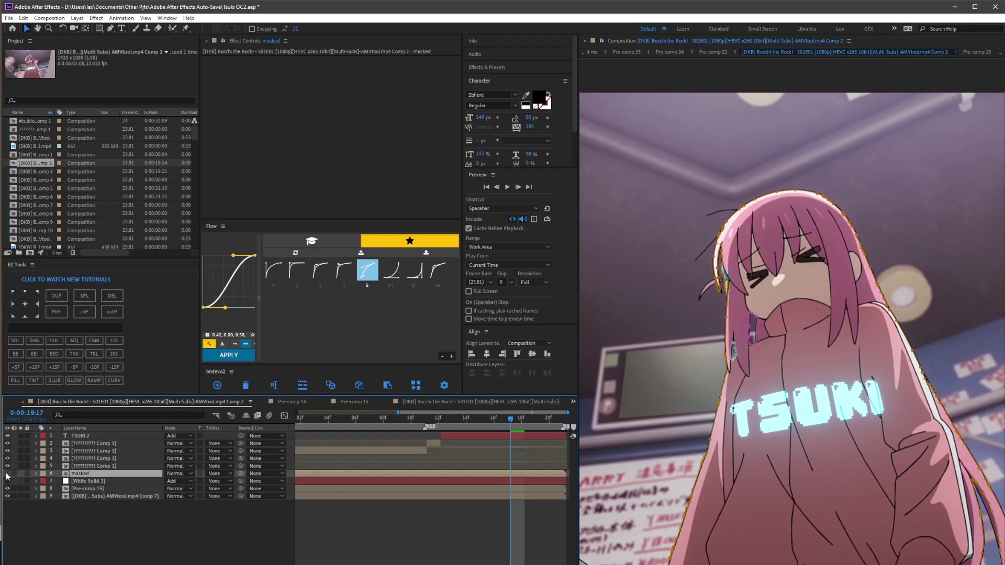
pyautogui.click(8, 474)
pyautogui.click(437, 526)
pyautogui.click(457, 482)
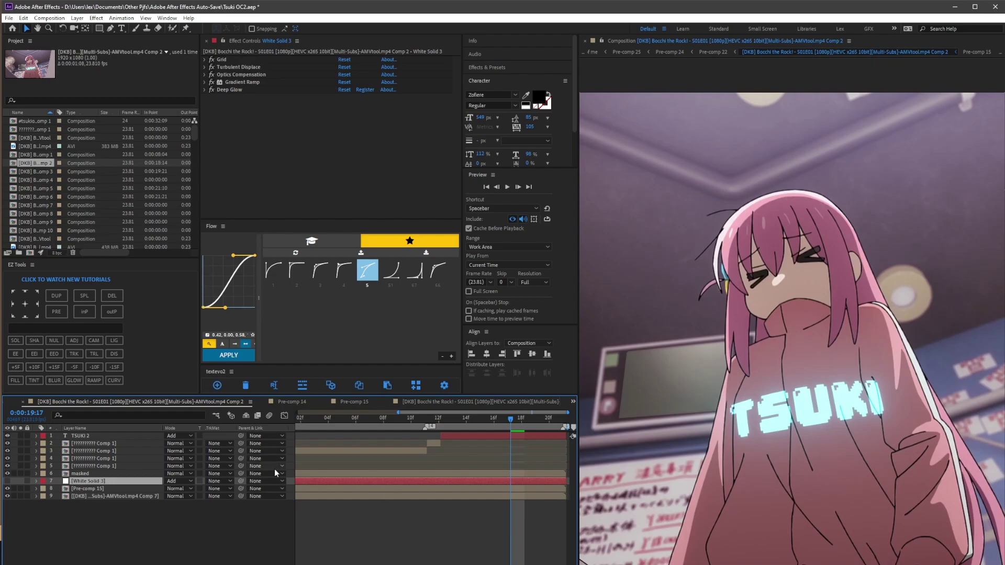
# Create a new full-frame black solid layer with the default settings
pyautogui.hotkey('ctrl', 'y')
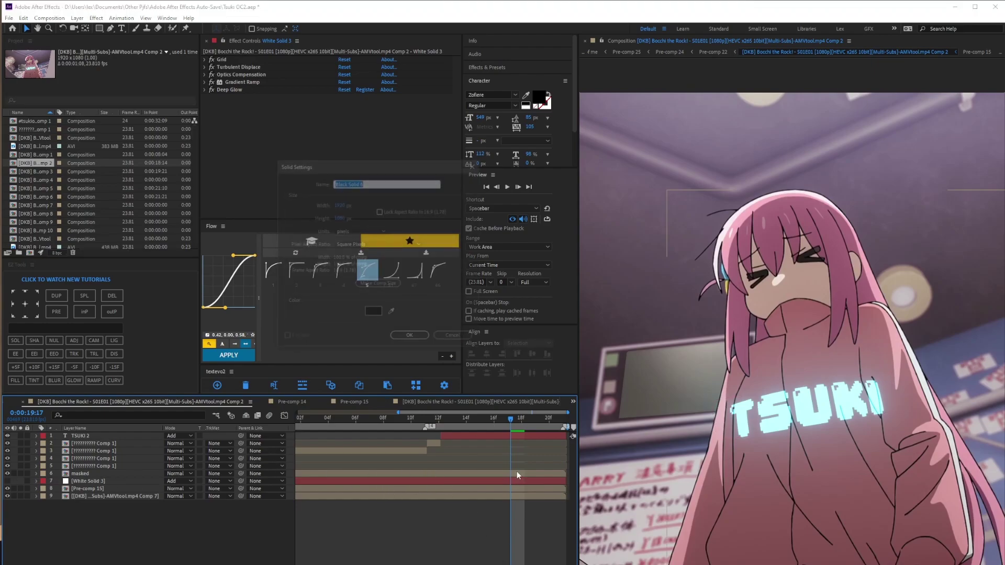
pyautogui.click(410, 337)
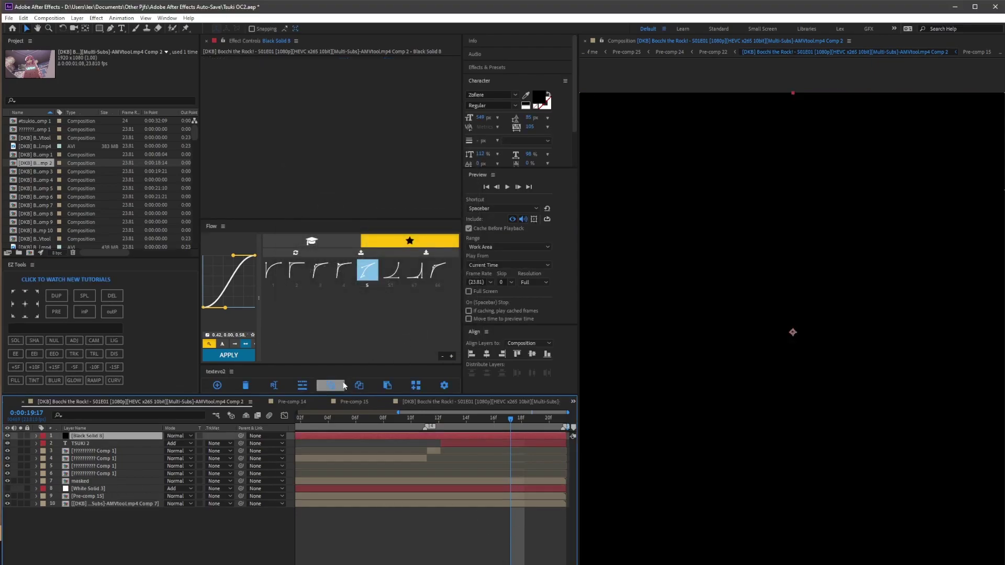
pyautogui.rightClick(292, 437)
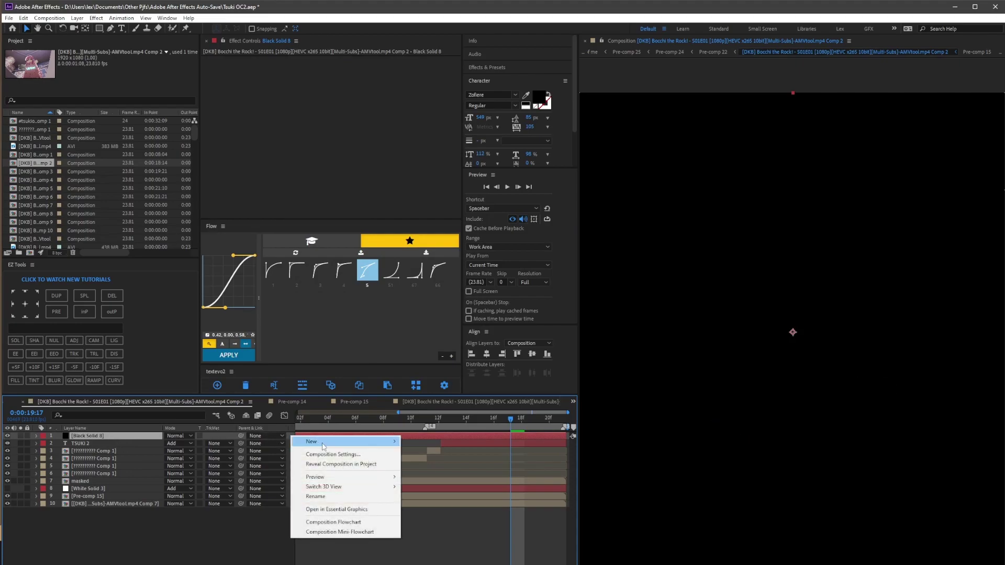
pyautogui.moveTo(392, 449)
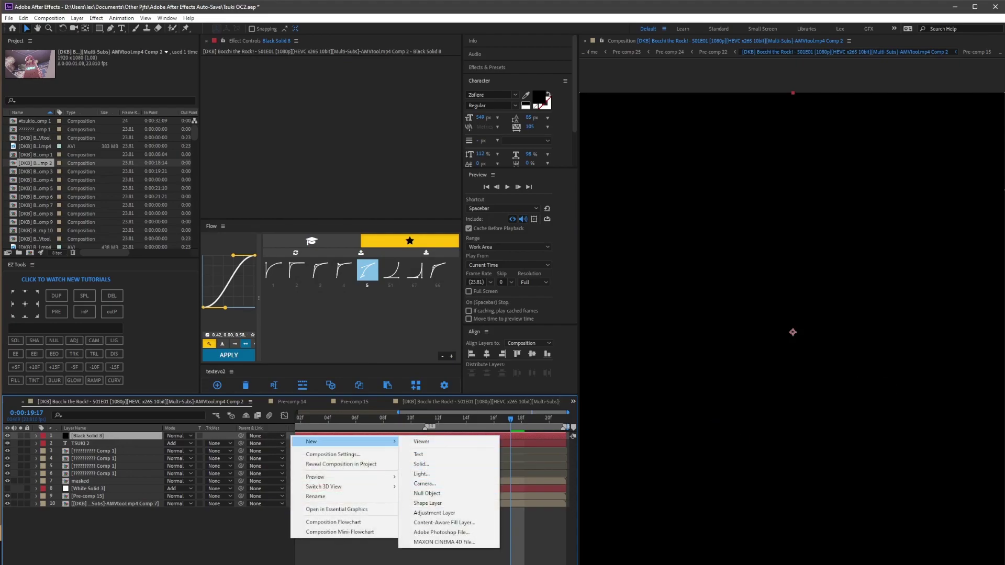
pyautogui.click(355, 540)
pyautogui.hotkey('ctrl', 'y')
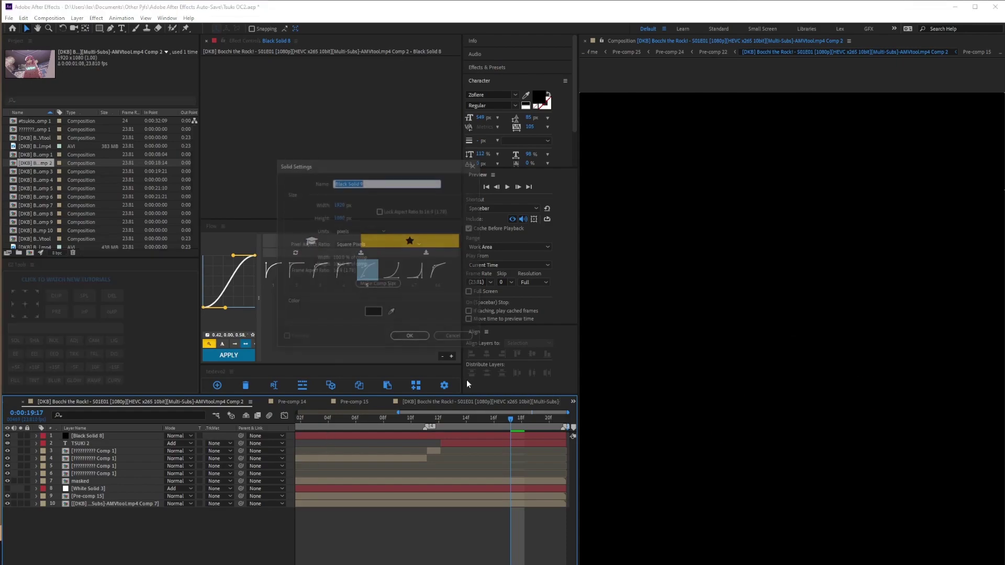
pyautogui.click(421, 341)
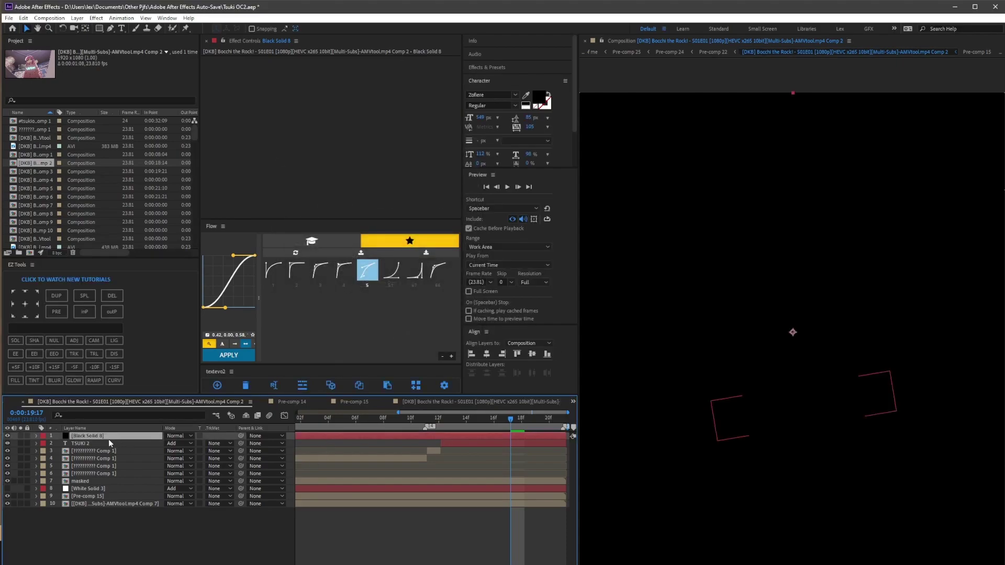
# Move the black solid directly beneath the masked layer and apply the Grid effect to it
pyautogui.moveTo(108, 438); pyautogui.dragTo(95, 487)
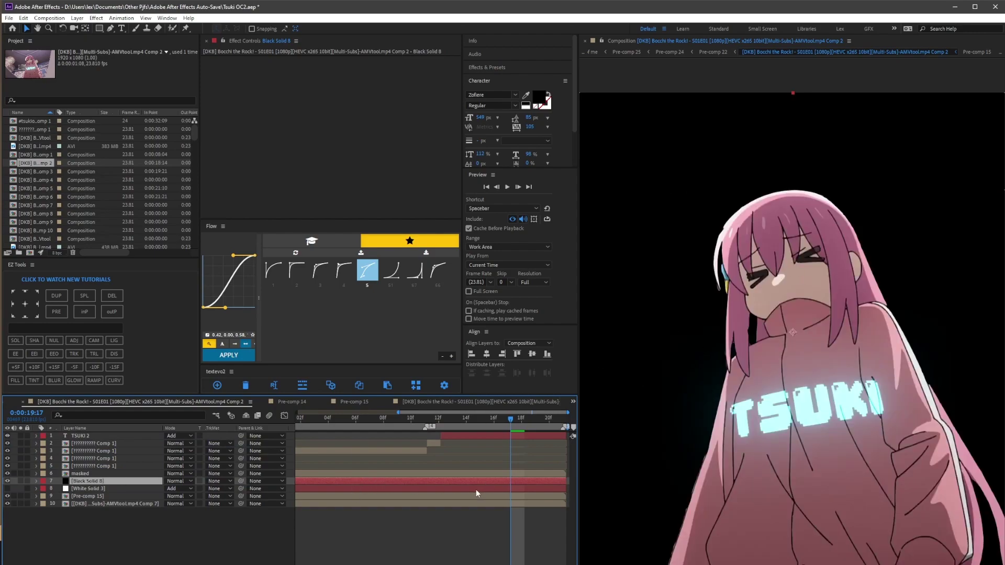
pyautogui.hotkey('ctrl', 'space')
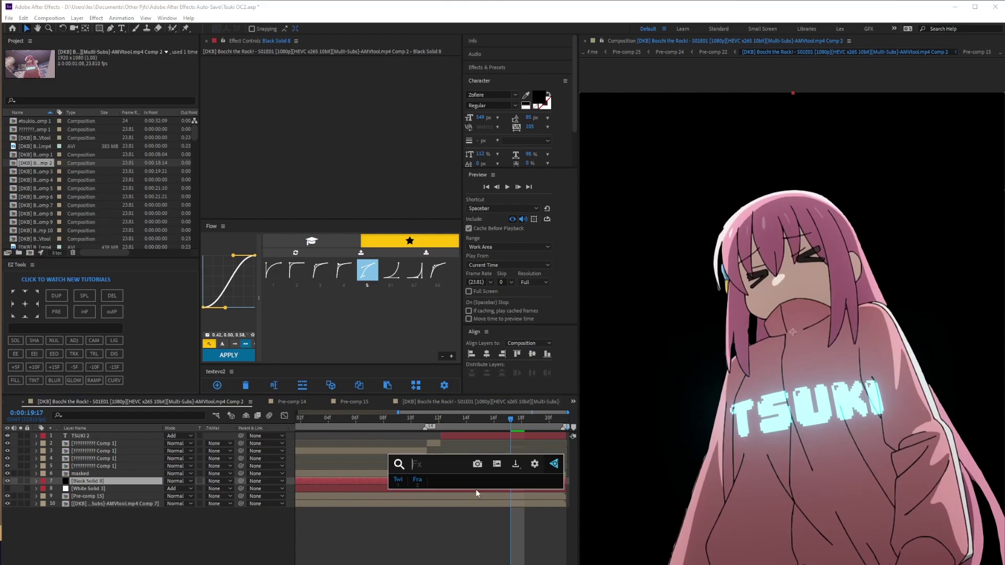
pyautogui.write('gr')
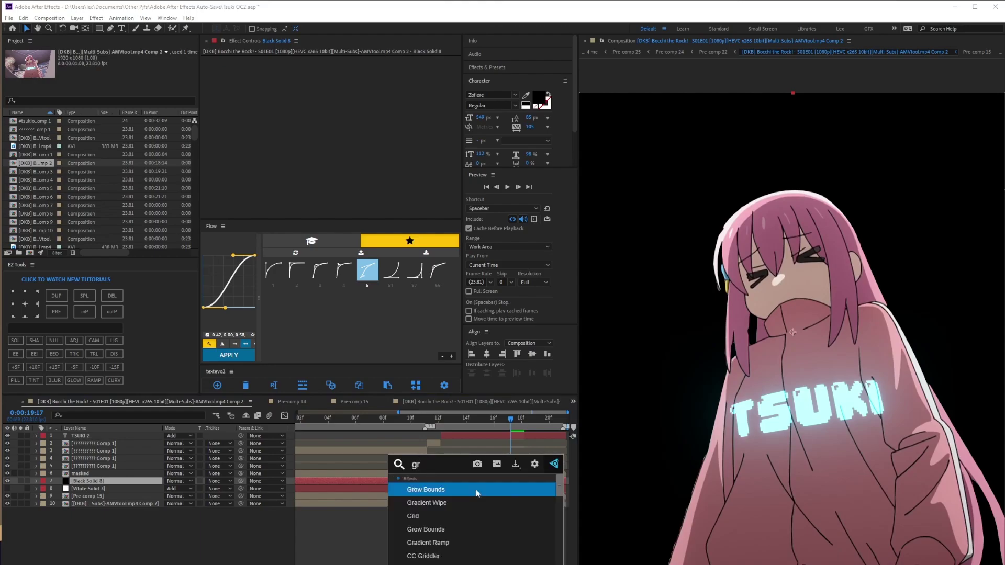
pyautogui.write('id')
pyautogui.press('Return')
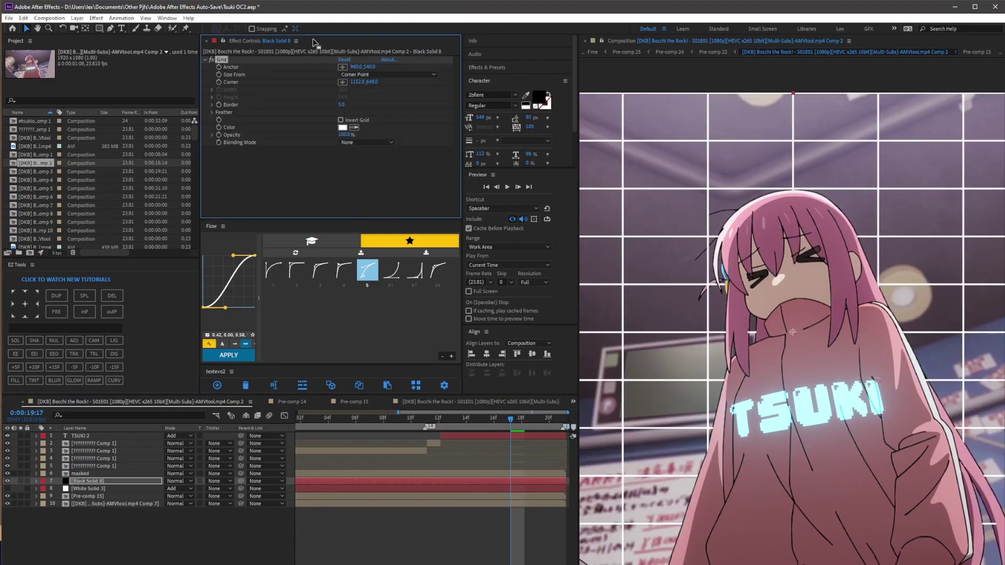
# Switch the Grid effect's Size From option to Width Slider and set its width to 50
pyautogui.scroll(-1, 805, 250)
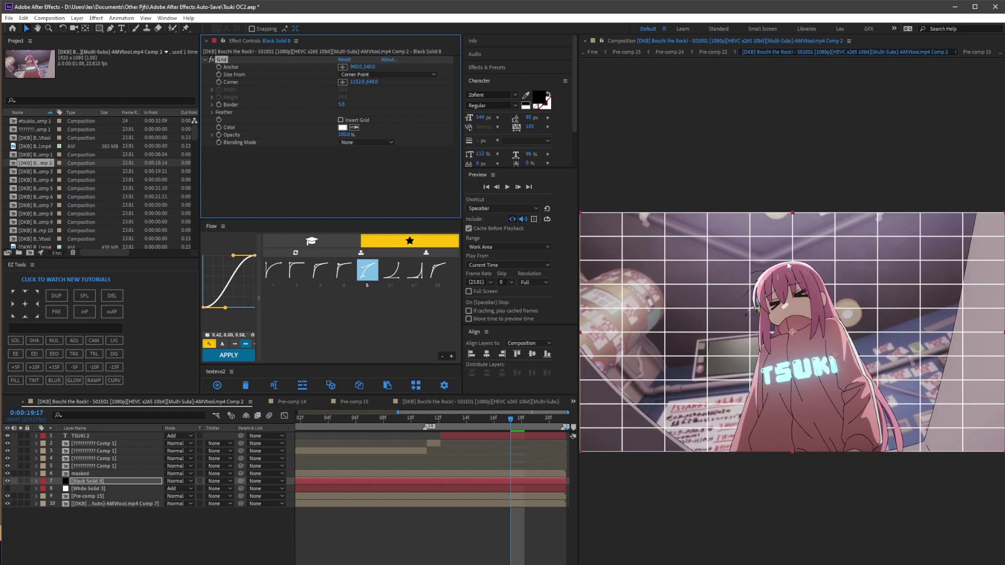
pyautogui.press('.')
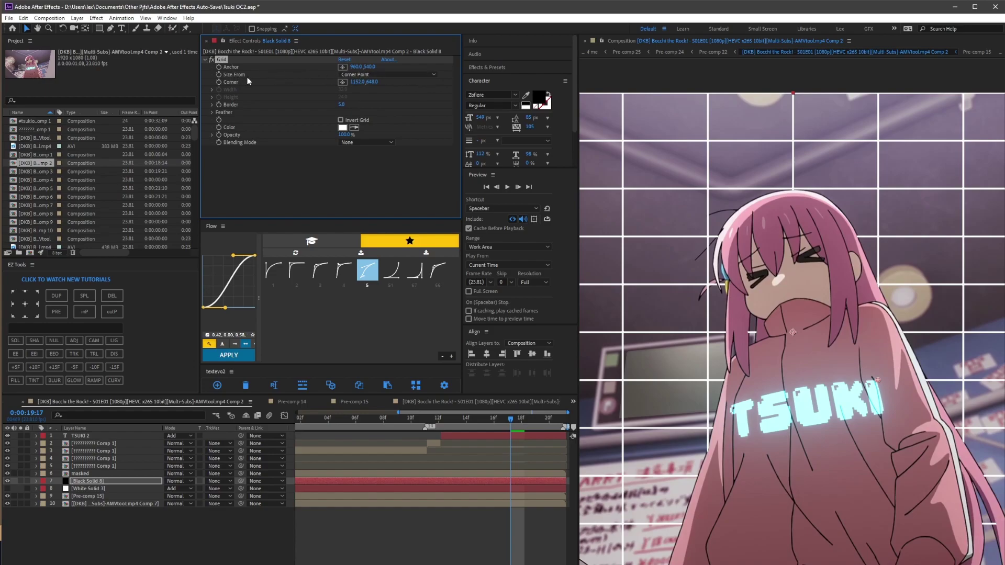
pyautogui.click(393, 76)
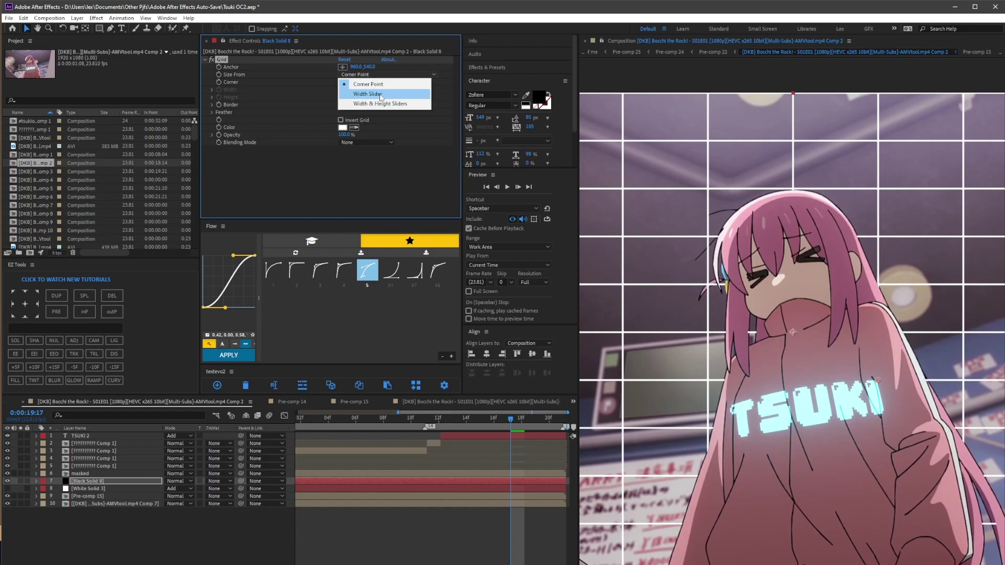
pyautogui.click(381, 95)
pyautogui.moveTo(380, 100); pyautogui.dragTo(328, 99)
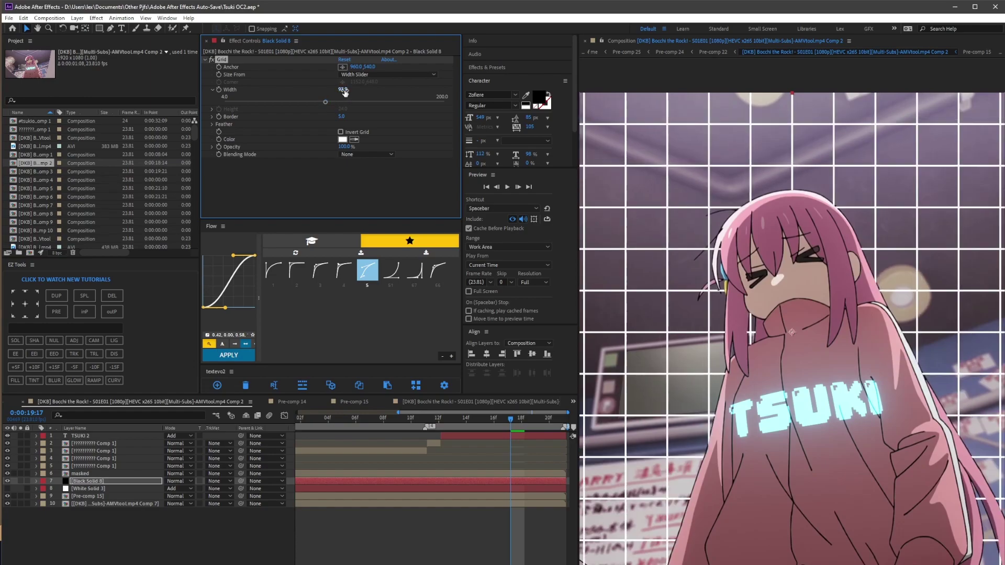
pyautogui.click(345, 90)
pyautogui.write('50')
pyautogui.press('Return')
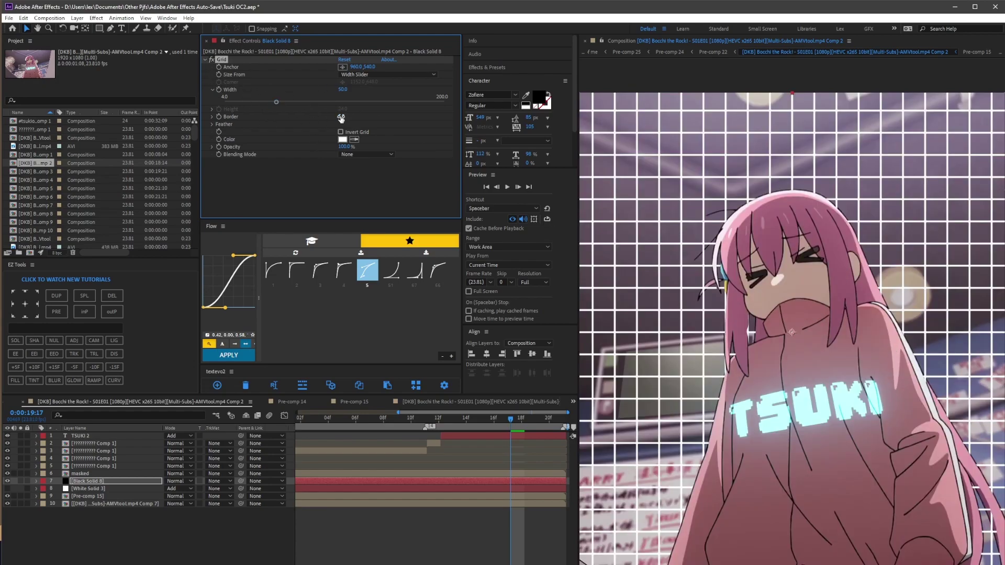
# Try a thicker Grid border of about 12.6 and restore the border to 5
pyautogui.moveTo(342, 117); pyautogui.dragTo(388, 118)
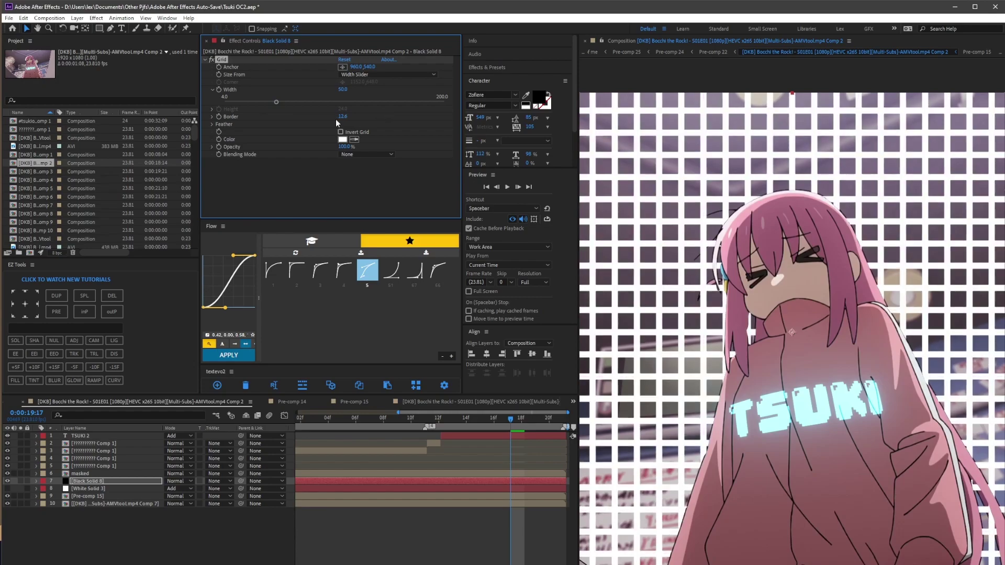
pyautogui.click(341, 116)
pyautogui.write('55')
pyautogui.press('Return')
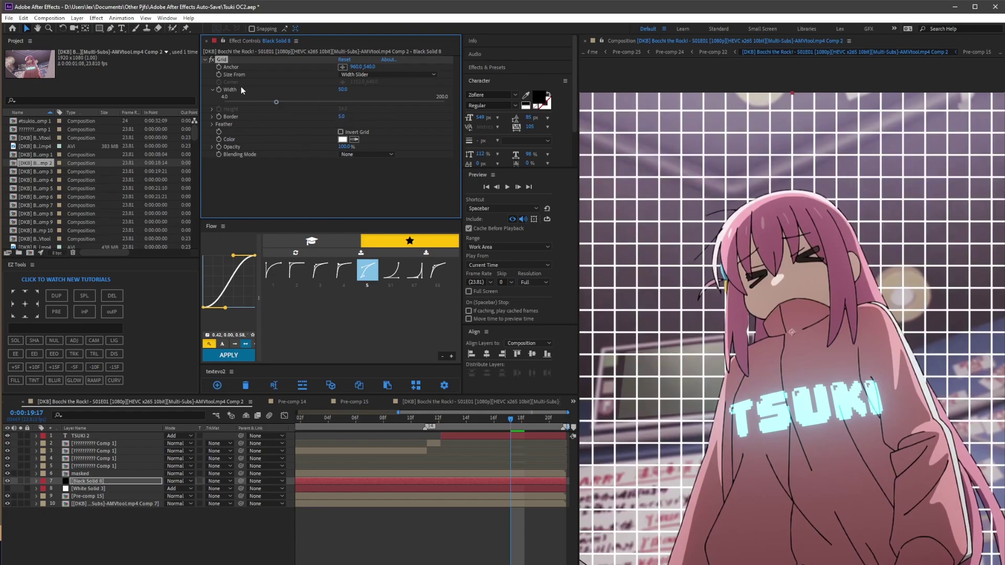
# Collapse the Grid settings and add the Turbulent Displace effect to the black solid
pyautogui.click(207, 60)
pyautogui.hotkey('ctrl', 'space')
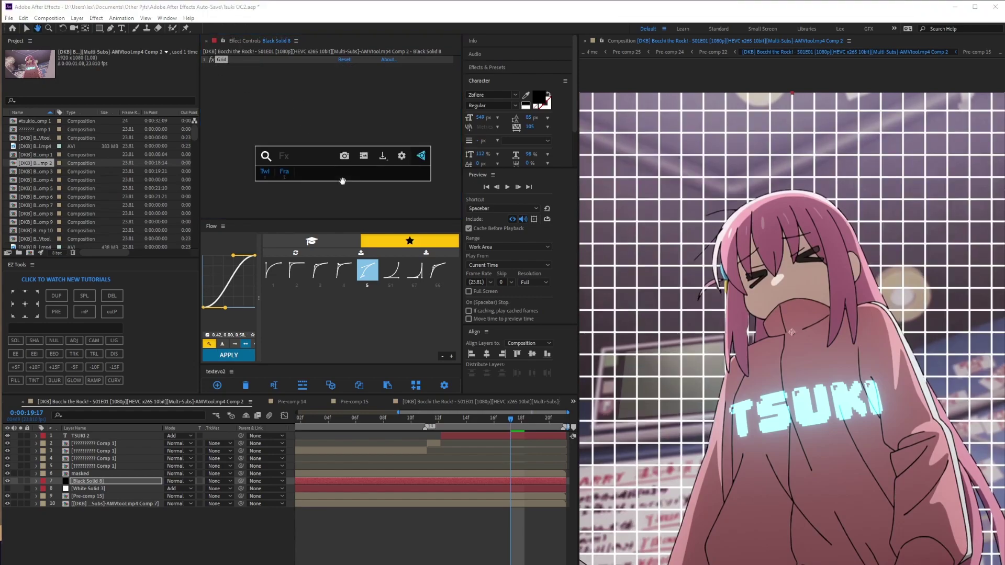
pyautogui.write('turb')
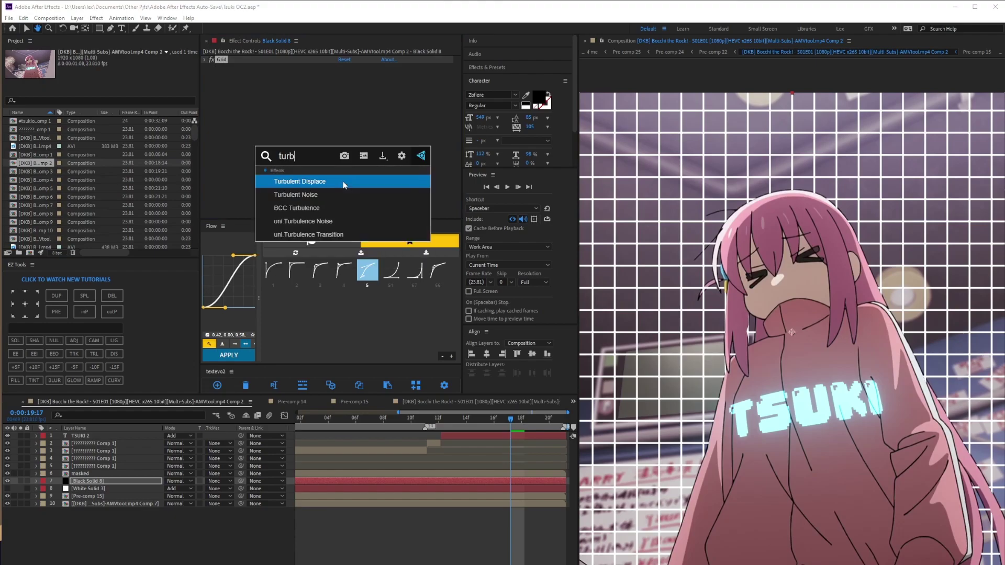
pyautogui.click(345, 185)
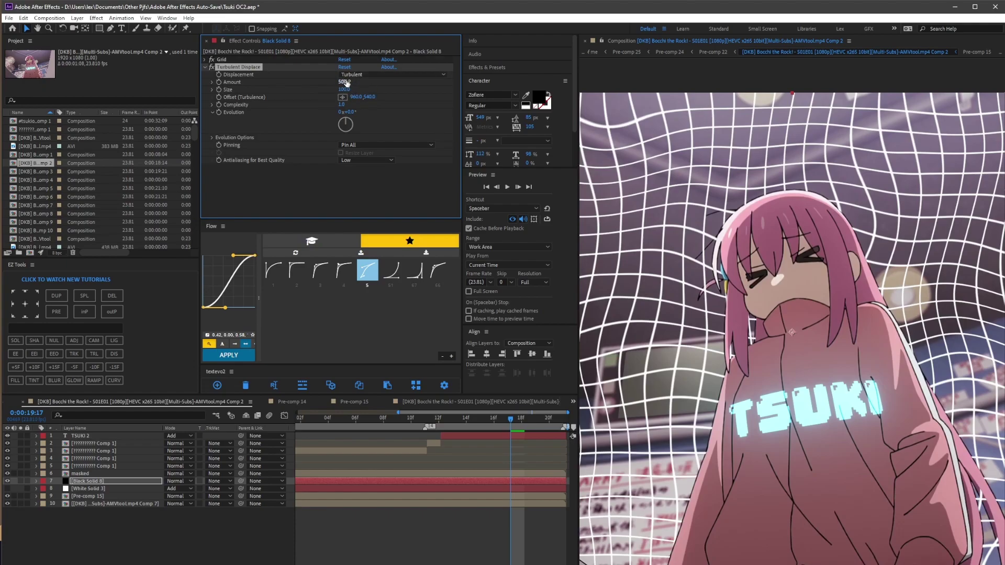
# Raise the Turbulent Displace amount to about 3900 so the grid lines warp strongly
pyautogui.moveTo(345, 85); pyautogui.dragTo(428, 109)
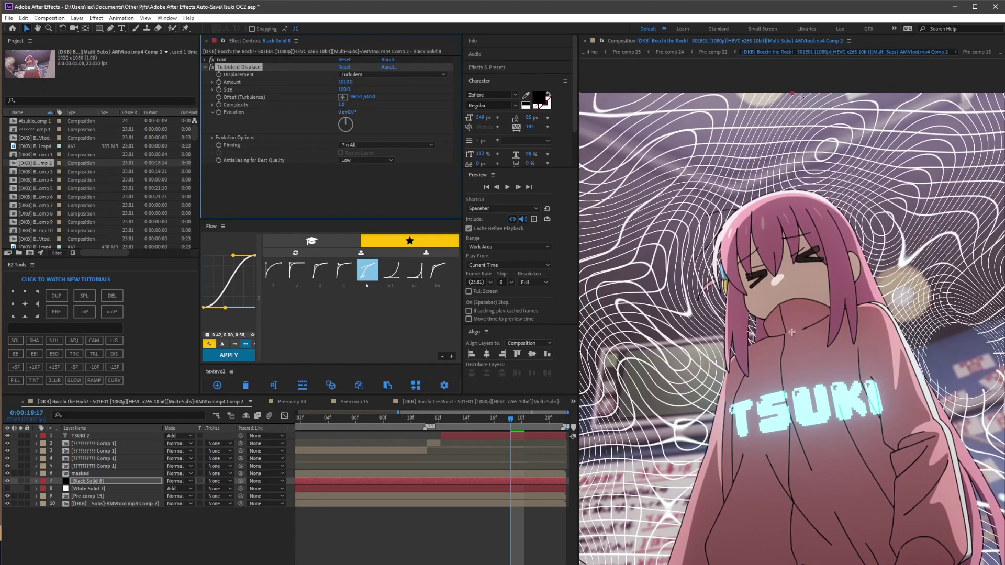
pyautogui.moveTo(346, 83); pyautogui.dragTo(406, 81)
pyautogui.scroll(-1, 925, 283)
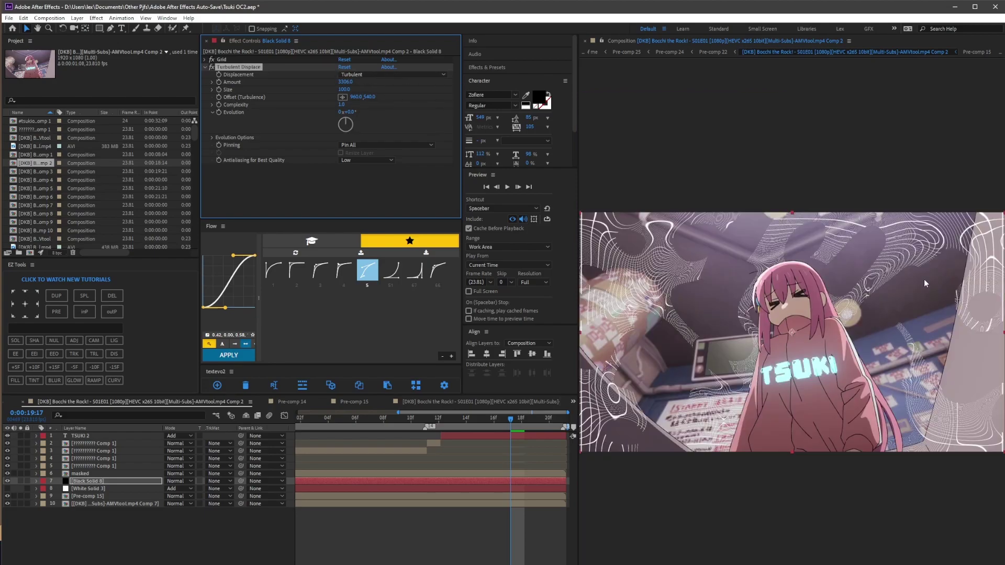
pyautogui.moveTo(345, 81); pyautogui.dragTo(650, 96)
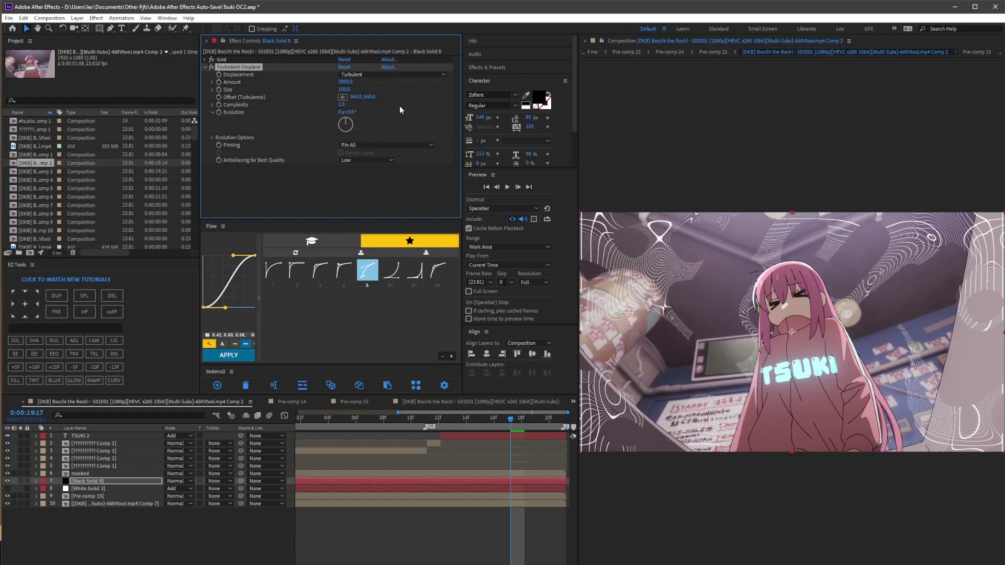
pyautogui.click(343, 82)
pyautogui.scroll(1, 729, 223)
pyautogui.scroll(-2, 728, 223)
# Try other Turbulent Displace sizes, including about 49, and restore the size to 100
pyautogui.moveTo(342, 92)
pyautogui.mouseDown()
pyautogui.moveTo(381, 93)
pyautogui.moveTo(361, 96)
pyautogui.mouseUp()
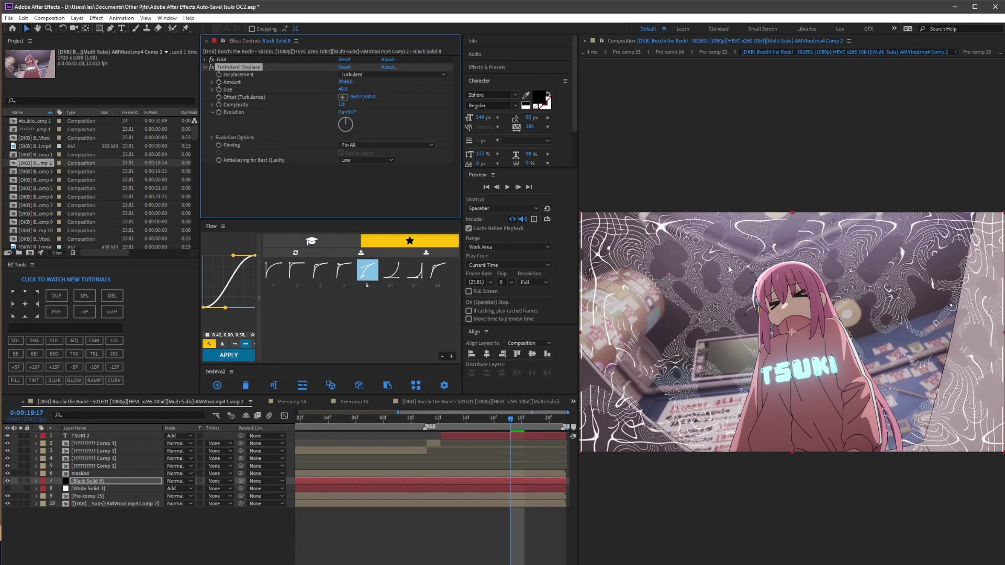
pyautogui.moveTo(348, 87); pyautogui.dragTo(327, 88)
pyautogui.press('.')
pyautogui.click(344, 89)
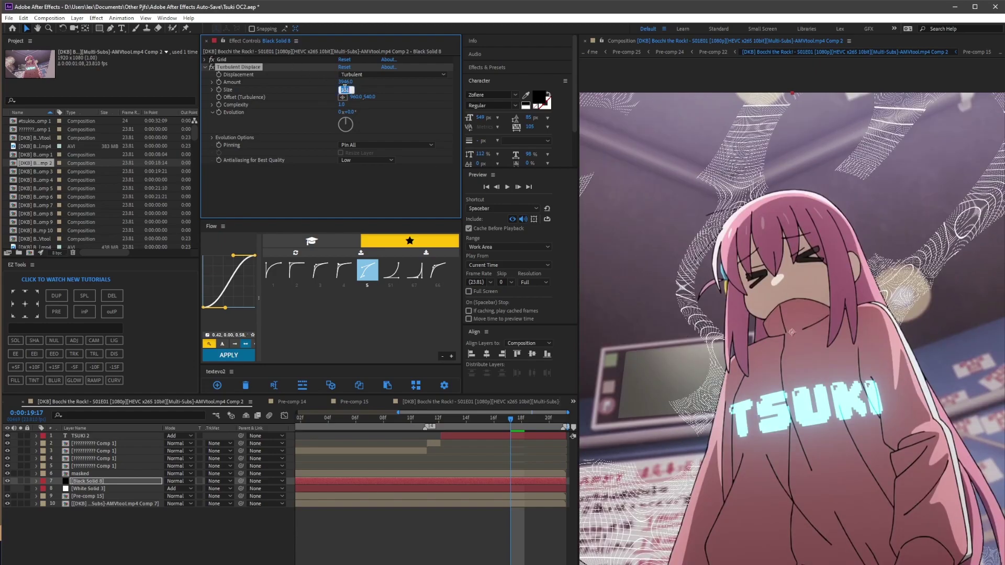
pyautogui.write('100')
pyautogui.press('Return')
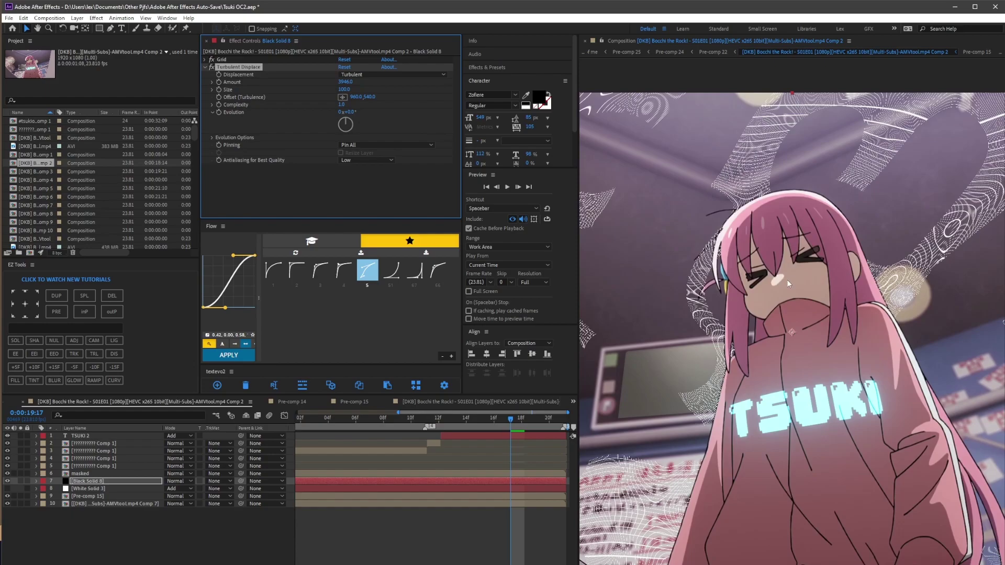
# Enable keyframing for Turbulent Displace's Evolution and move its first keyframe back to about the 11F mark on the timeline
pyautogui.press(',')
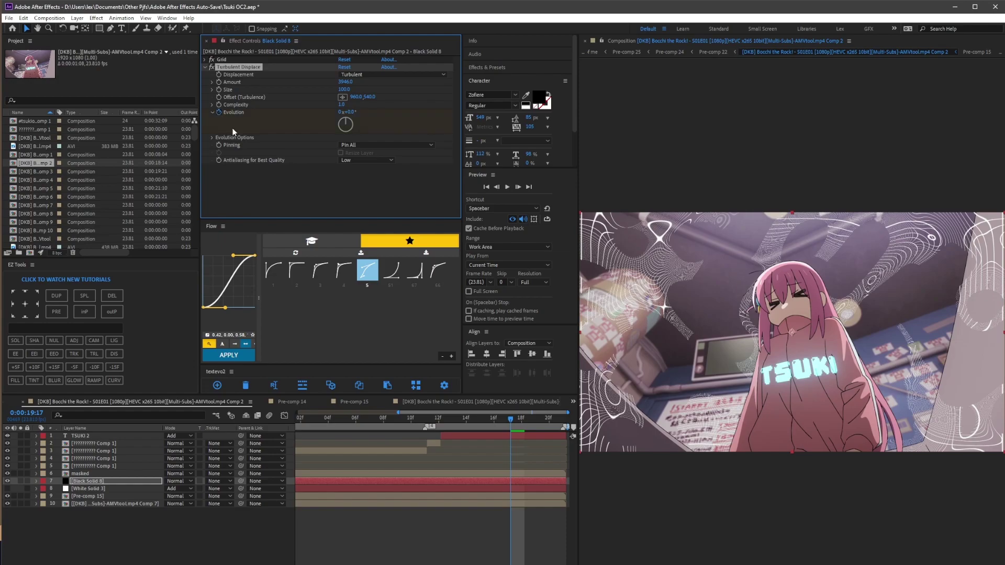
pyautogui.click(516, 483)
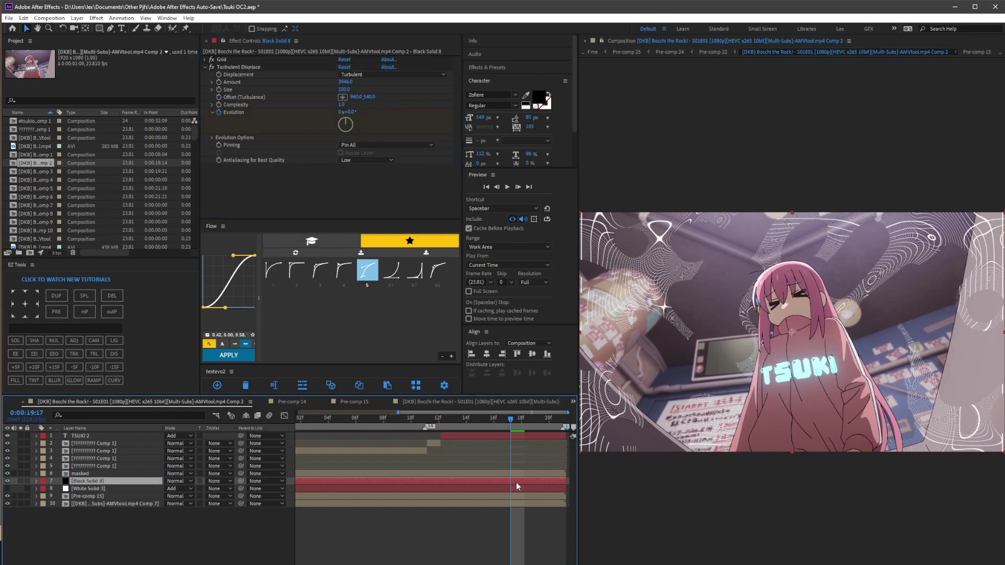
pyautogui.press('u')
pyautogui.moveTo(509, 497); pyautogui.dragTo(414, 498)
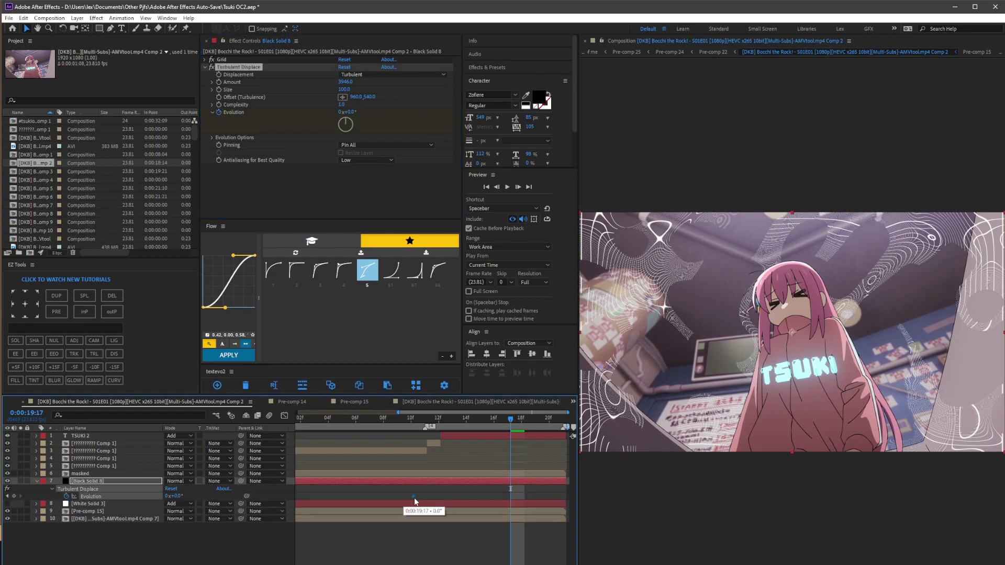
# Set Evolution to 250° at the current time, adding a second keyframe
pyautogui.moveTo(173, 496); pyautogui.dragTo(315, 499)
pyautogui.click(178, 496)
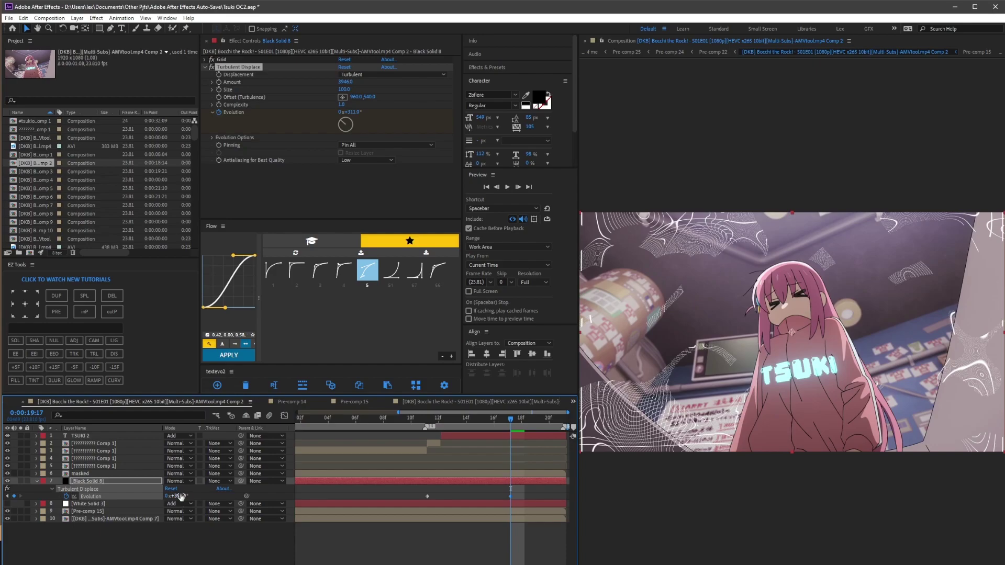
pyautogui.write('250')
pyautogui.press('Return')
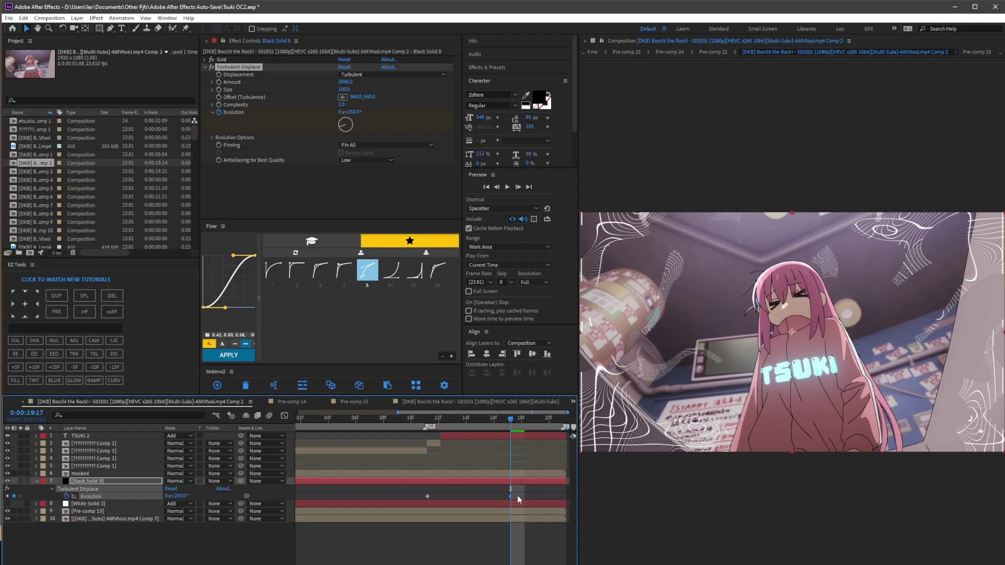
# Move the second Evolution keyframe to the end of the layer and ease both keyframes with Flow's first preset curve
pyautogui.moveTo(510, 496); pyautogui.dragTo(567, 497)
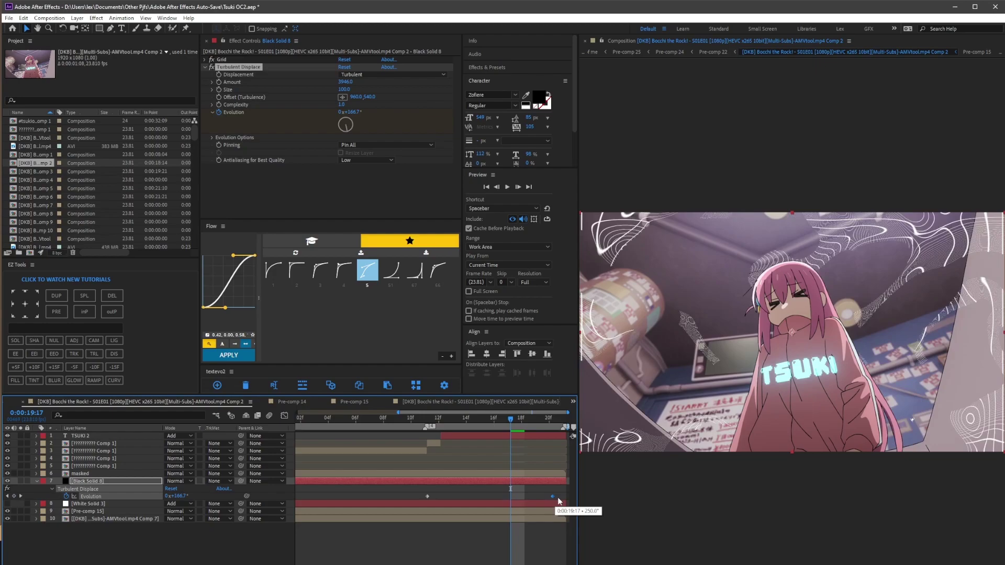
pyautogui.moveTo(406, 491); pyautogui.dragTo(579, 498)
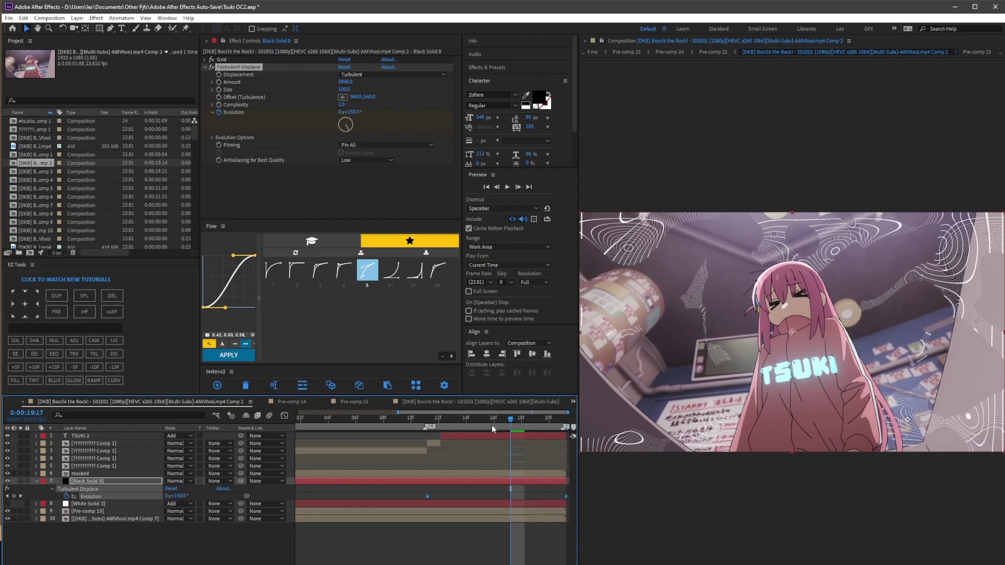
pyautogui.click(275, 272)
pyautogui.click(229, 355)
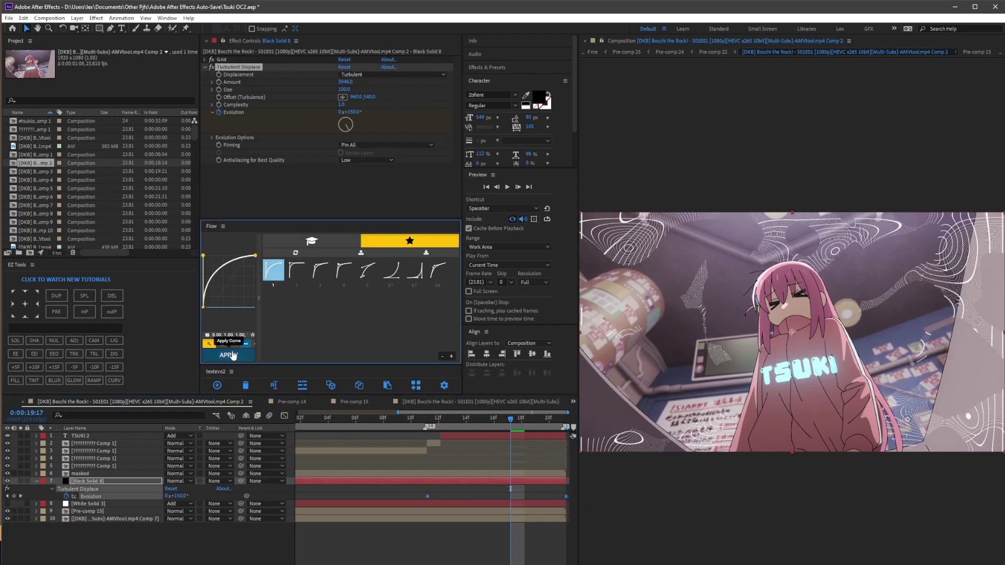
# Preview the eased grid-line animation from the first Evolution keyframe
pyautogui.click(427, 419)
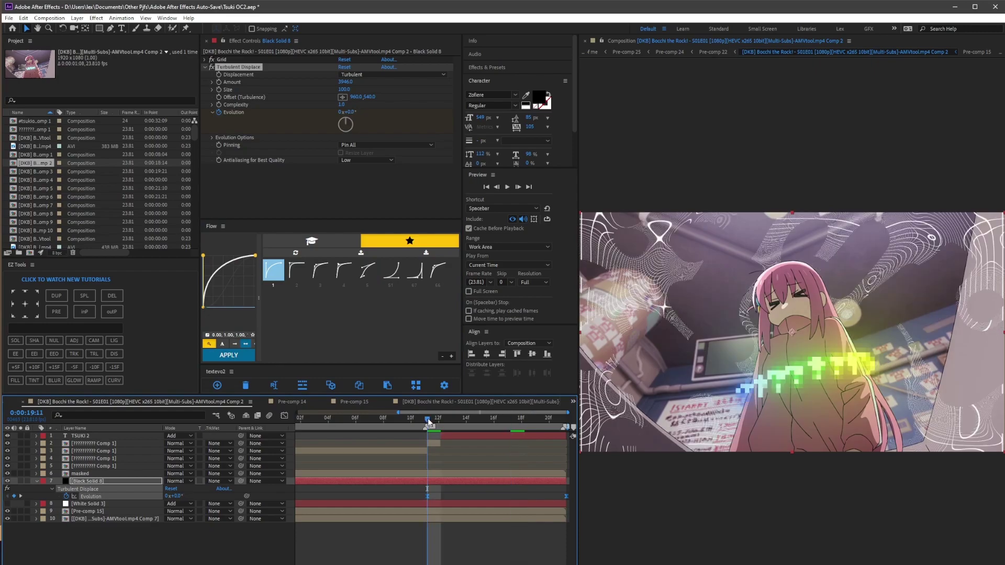
pyautogui.click(469, 229)
pyautogui.press('space')
pyautogui.click(428, 419)
pyautogui.press('space')
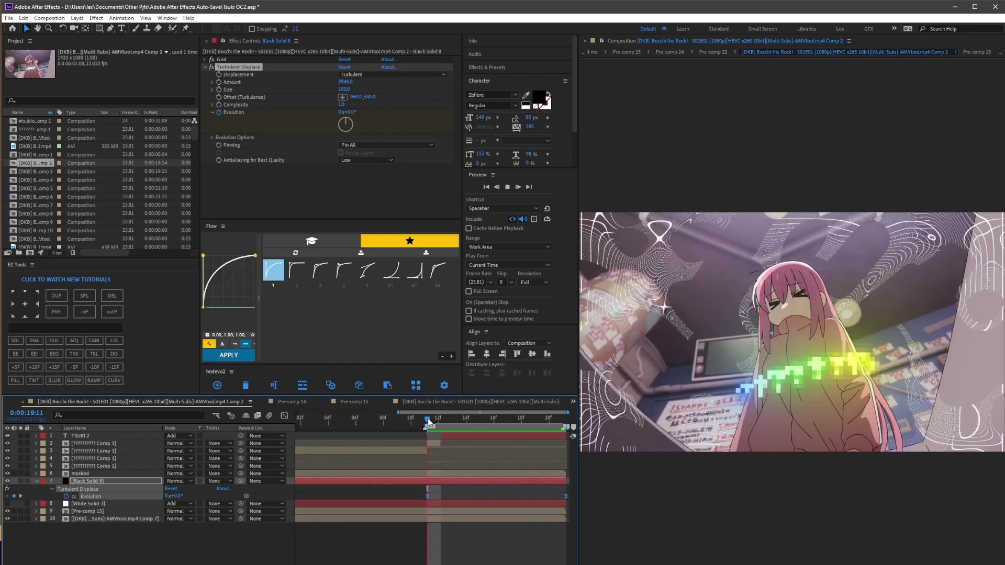
pyautogui.press('space')
# Collapse the Turbulent Displace settings and apply Optics Compensation to the black solid
pyautogui.click(461, 491)
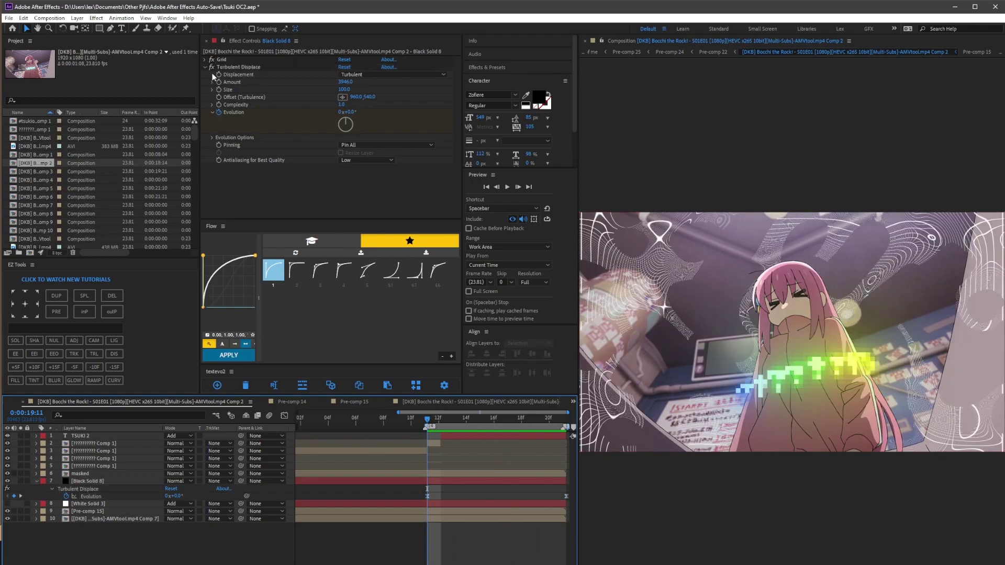
pyautogui.click(208, 67)
pyautogui.click(454, 483)
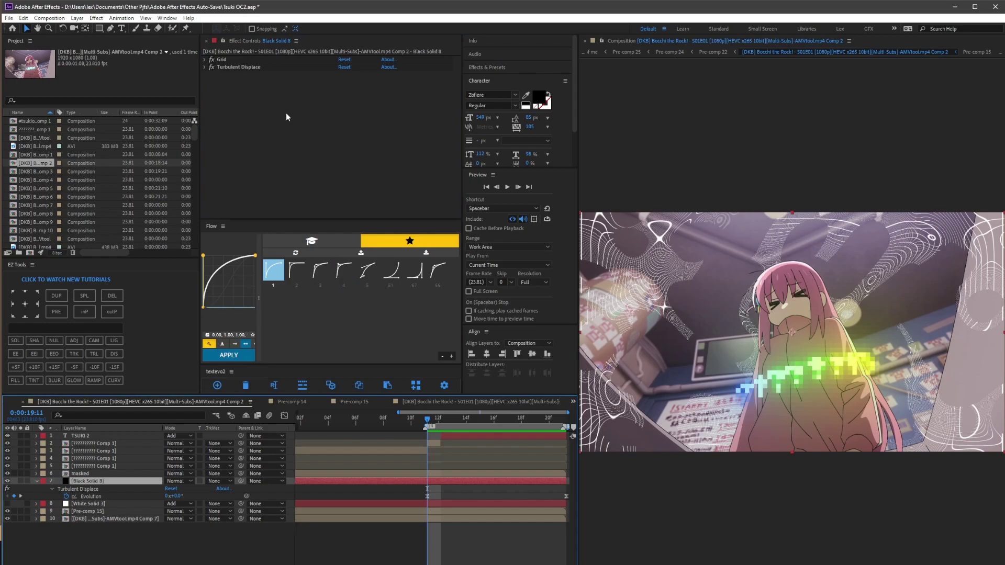
pyautogui.hotkey('ctrl', 'space')
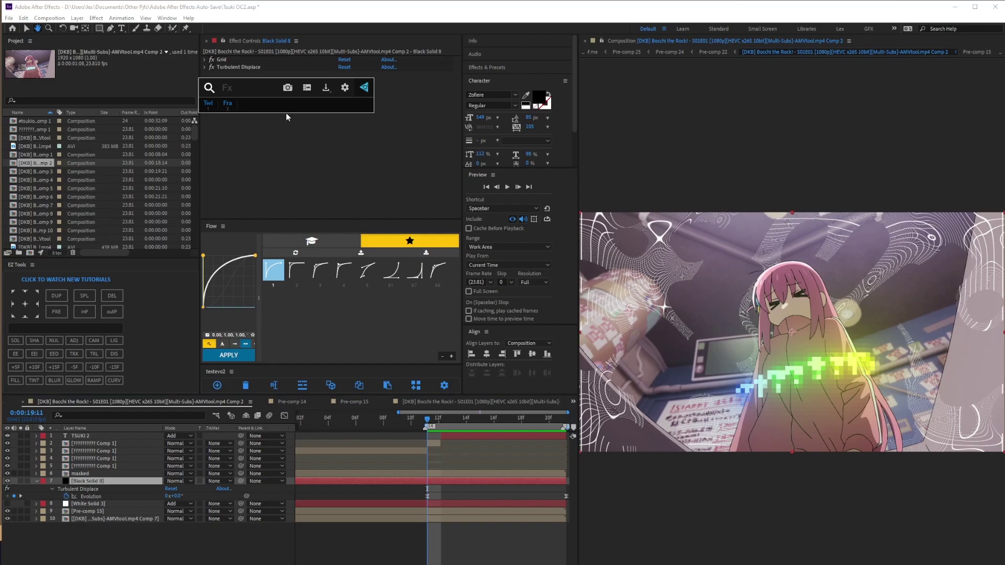
pyautogui.write('optic')
pyautogui.press('Down')
pyautogui.press('Down')
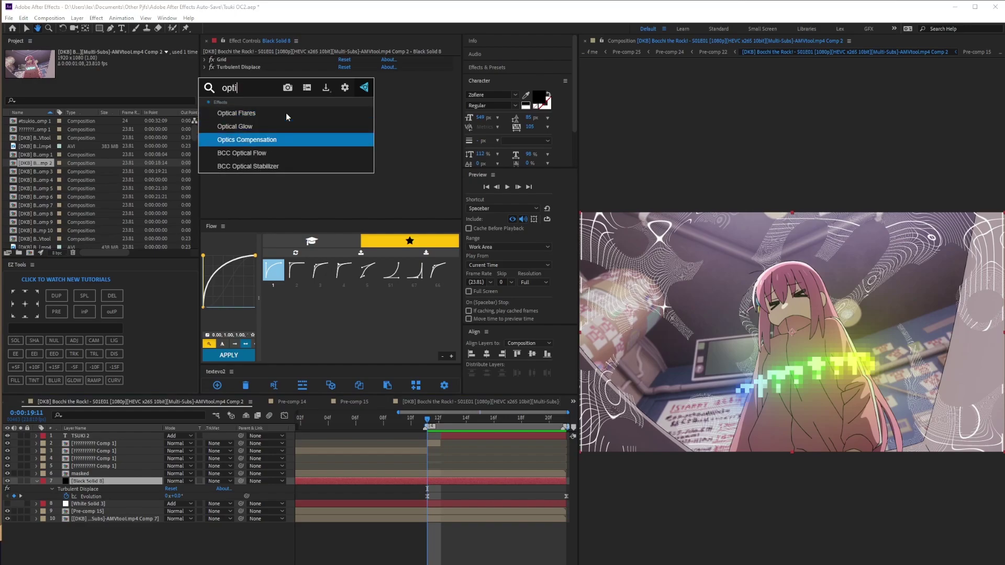
pyautogui.press('Return')
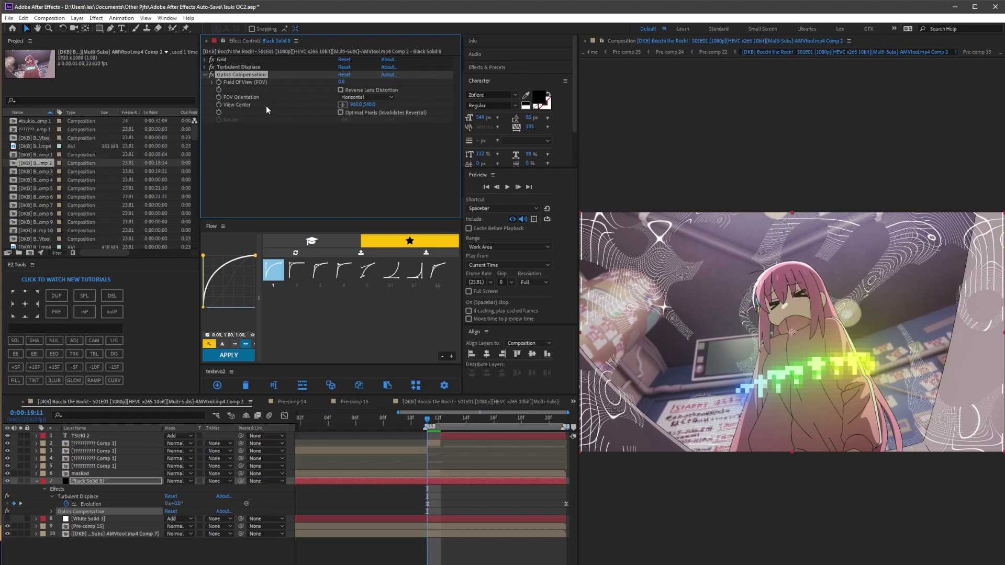
# Place the Optics Compensation view center on the character, enable Reverse Lens Distortion and set the Field Of View to about 112
pyautogui.click(343, 105)
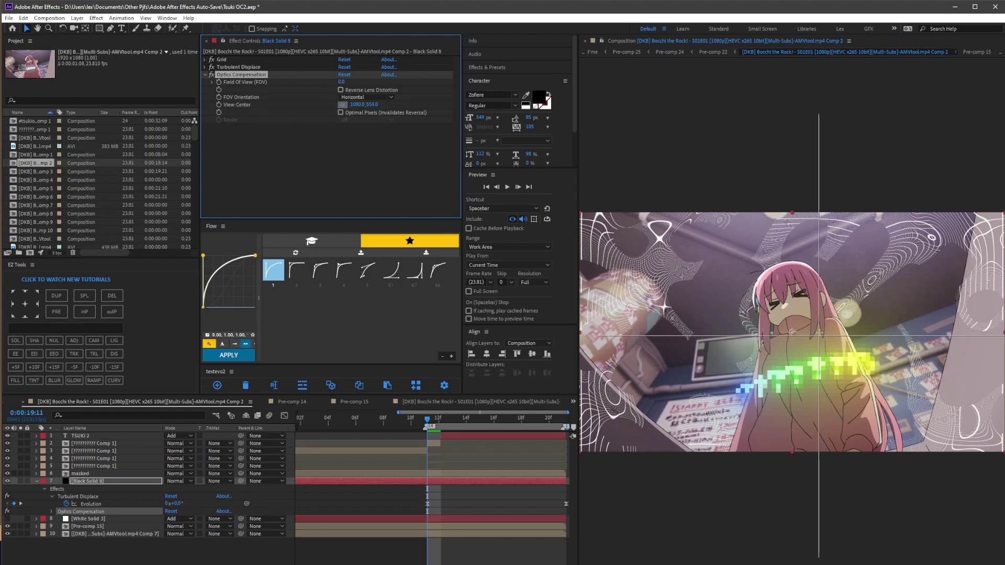
pyautogui.click(809, 337)
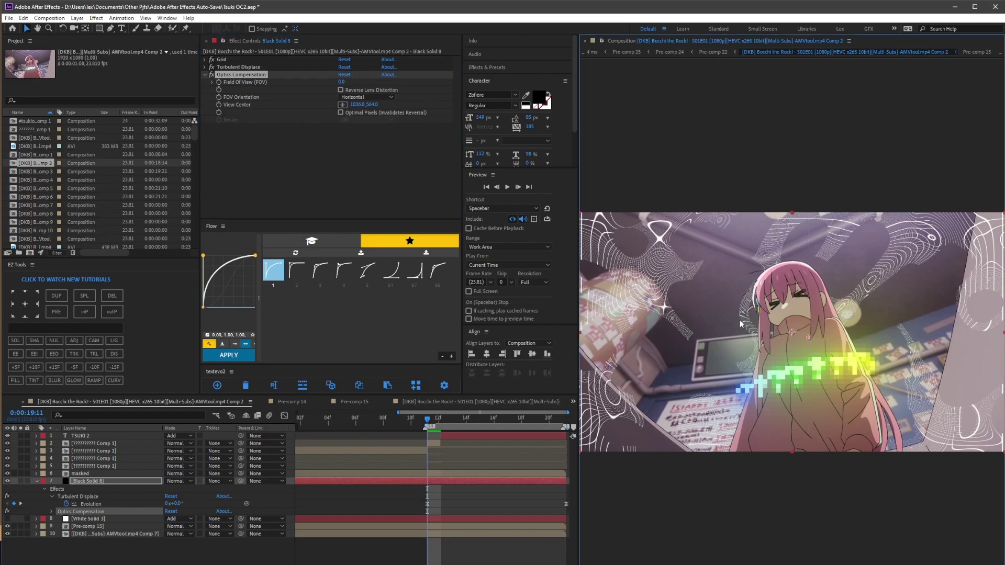
pyautogui.click(340, 90)
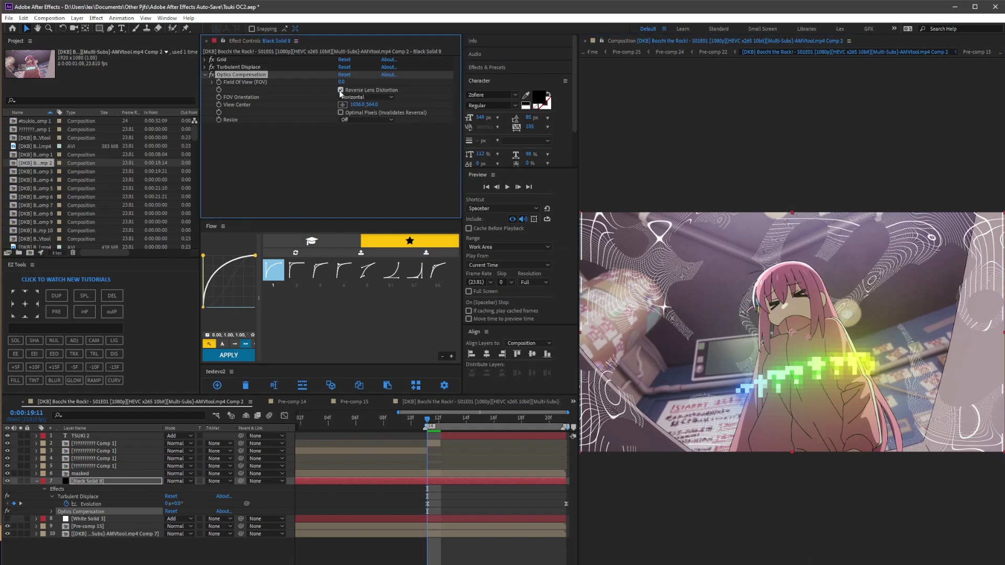
pyautogui.moveTo(352, 82); pyautogui.dragTo(375, 82)
pyautogui.moveTo(549, 106)
pyautogui.mouseDown()
pyautogui.moveTo(654, 112)
pyautogui.moveTo(526, 116)
pyautogui.moveTo(536, 117)
pyautogui.mouseUp()
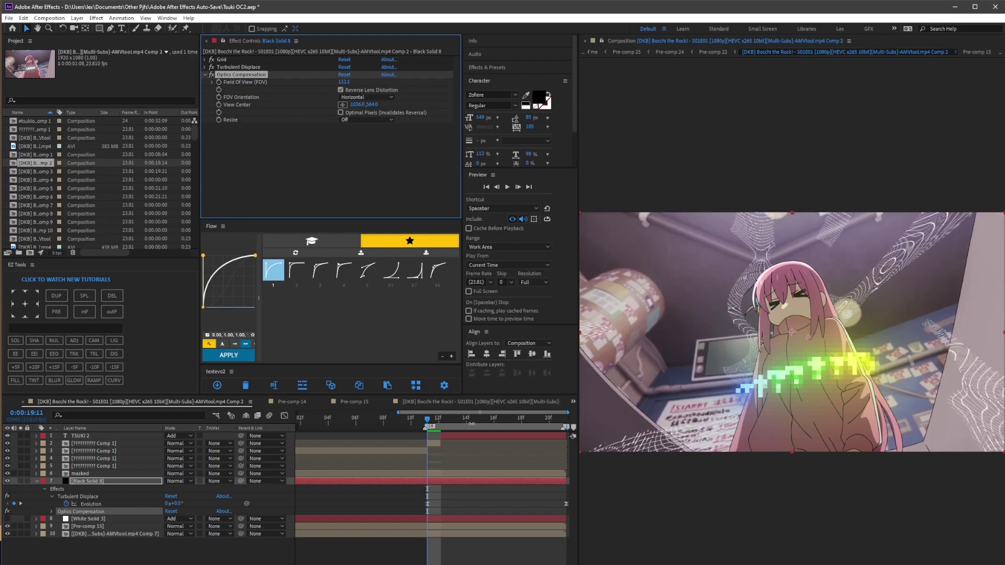
# Preview the lens-distorted grid lines and collapse the Optics Compensation settings
pyautogui.press('space')
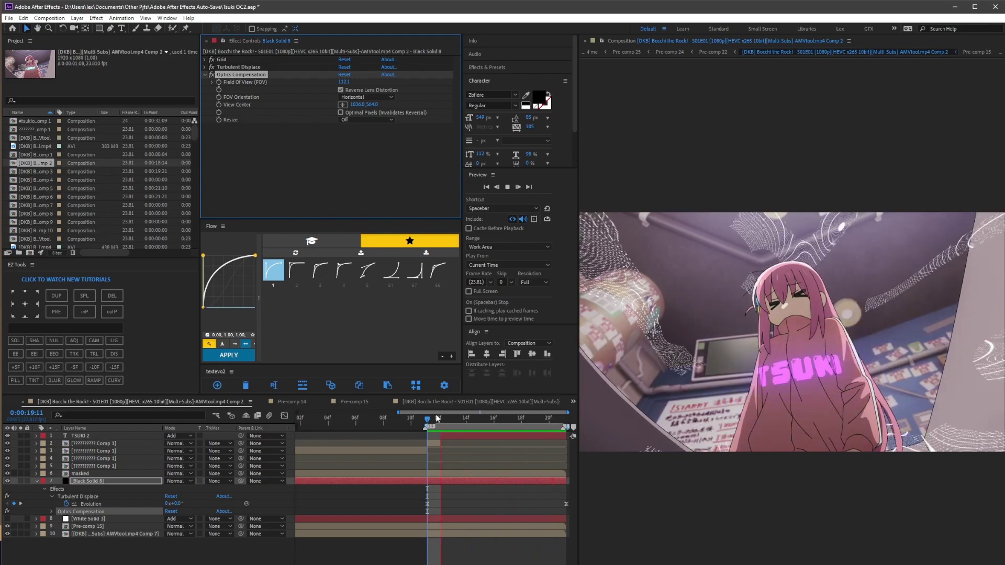
pyautogui.press('space')
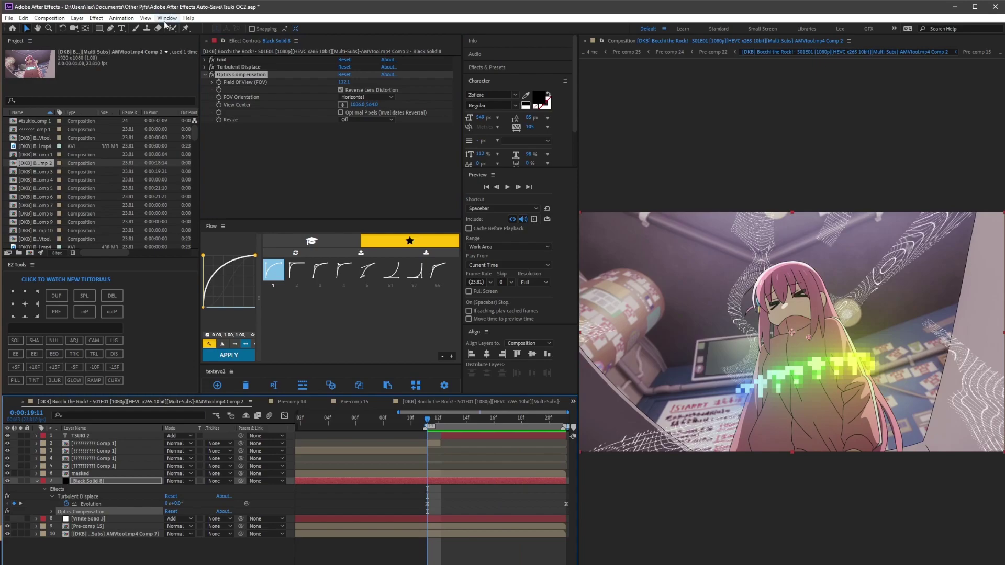
pyautogui.click(205, 75)
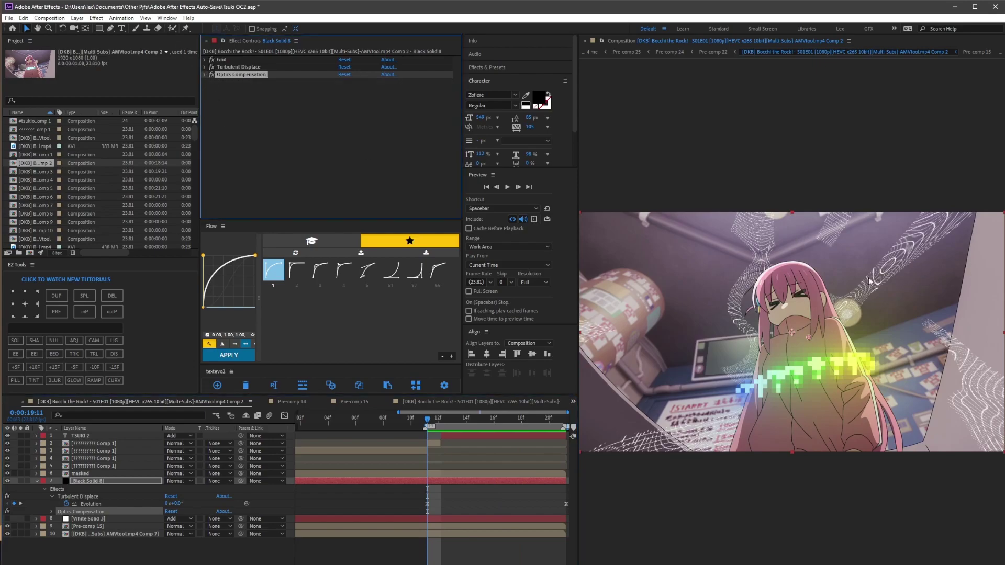
# Try Gradient Ramp as a colouring effect on the black solid, and remove it
pyautogui.hotkey('ctrl', 'space')
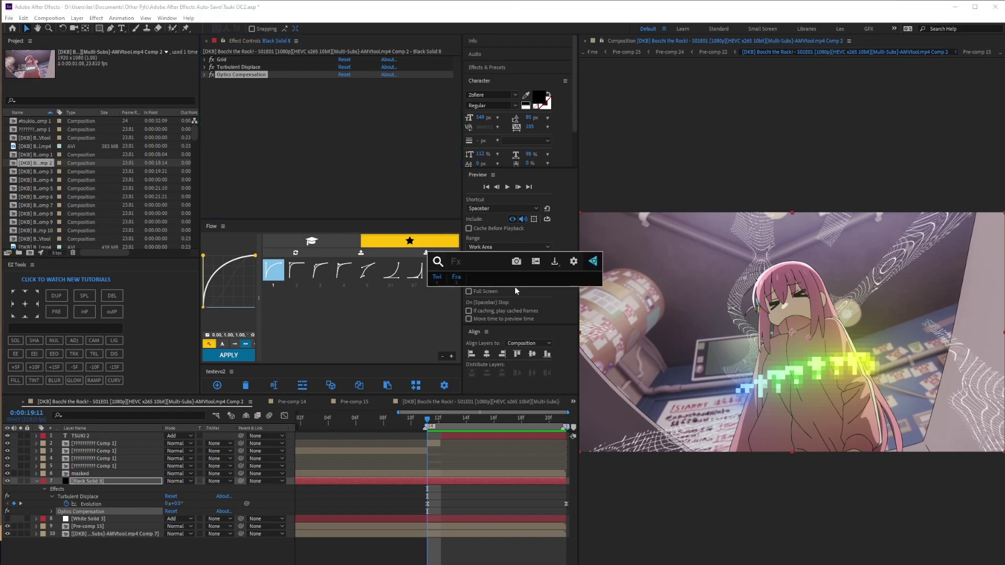
pyautogui.write('grad')
pyautogui.press('Down')
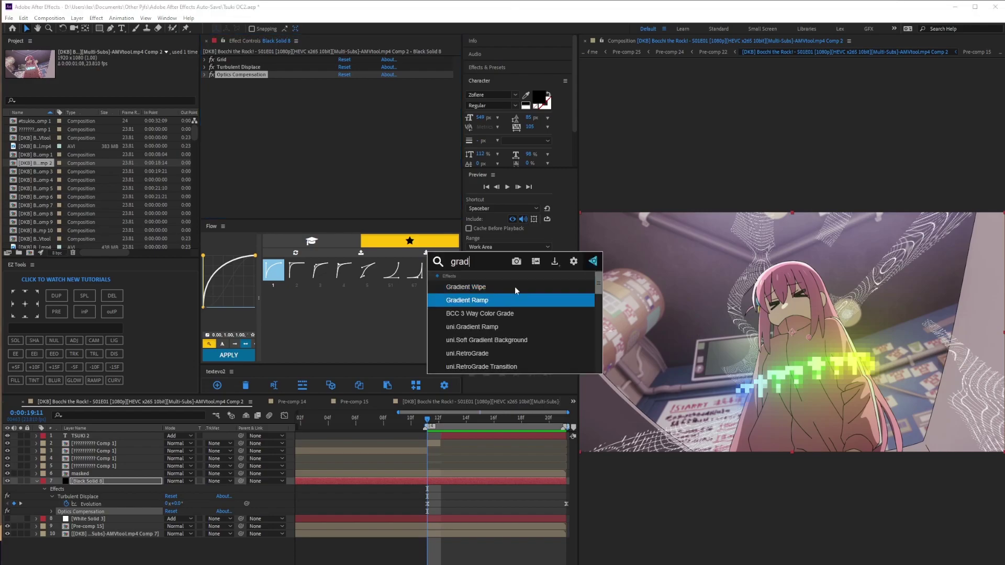
pyautogui.press('Return')
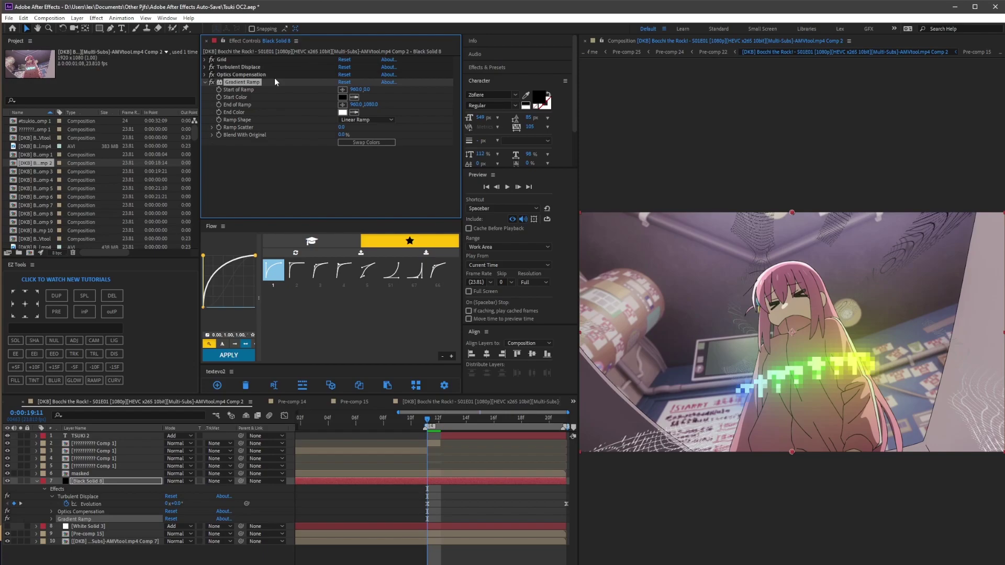
pyautogui.press('Delete')
# Try the Fill effect on the grid lines, and remove it
pyautogui.hotkey('ctrl', 'space')
pyautogui.write('fill')
pyautogui.press('Return')
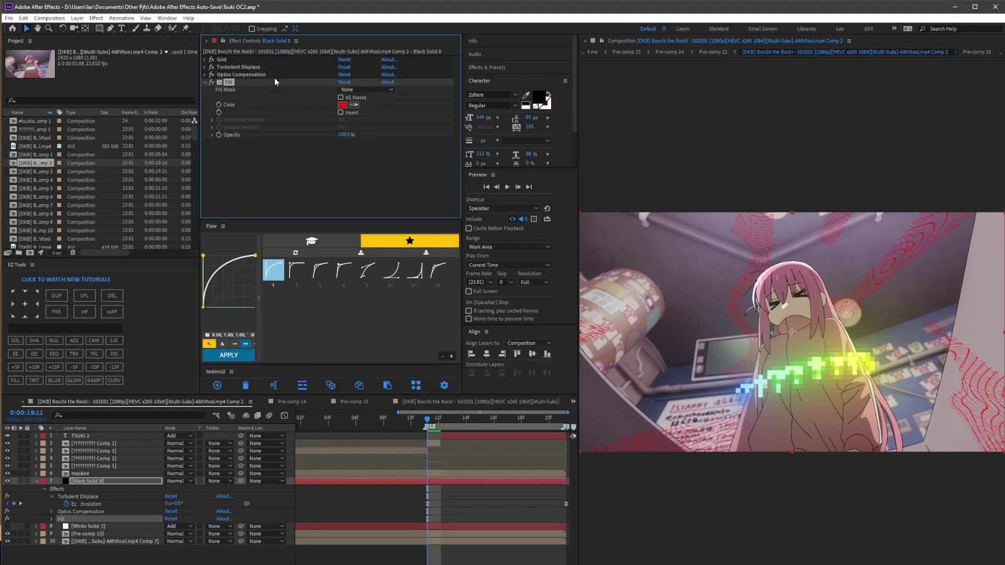
pyautogui.press('Delete')
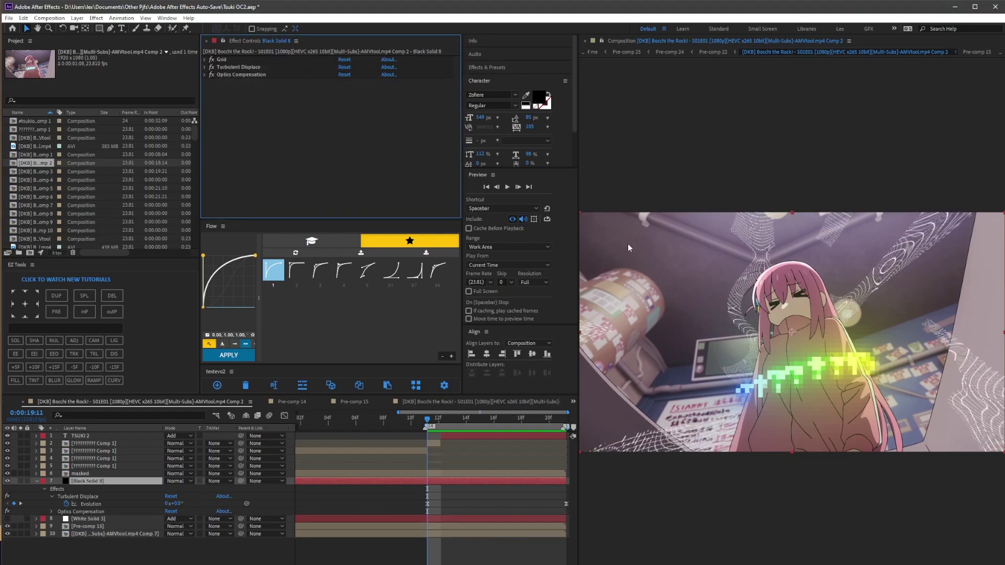
# Try a 4-Color Gradient on the grid lines, and remove it
pyautogui.hotkey('ctrl', 'space')
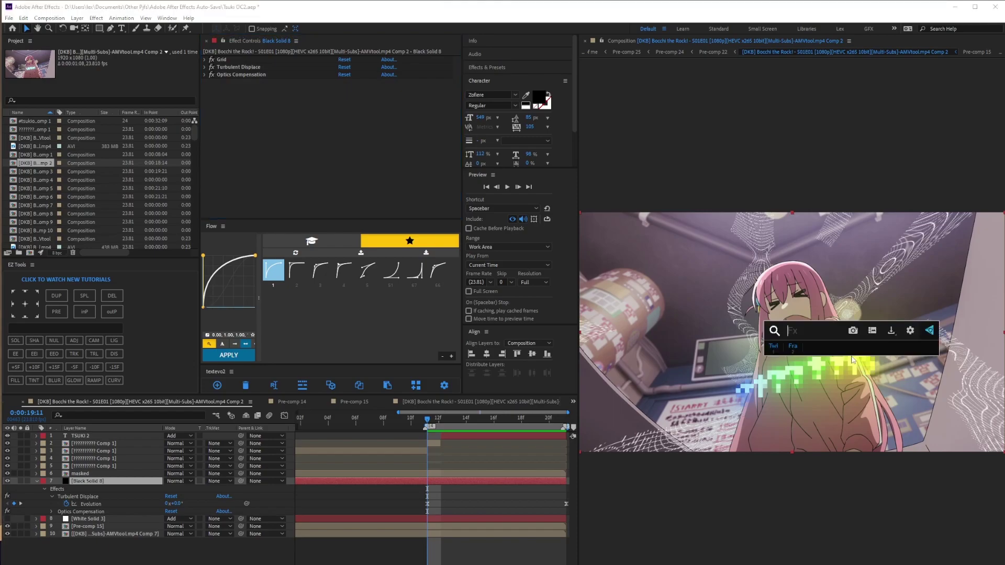
pyautogui.write('4')
pyautogui.press('Return')
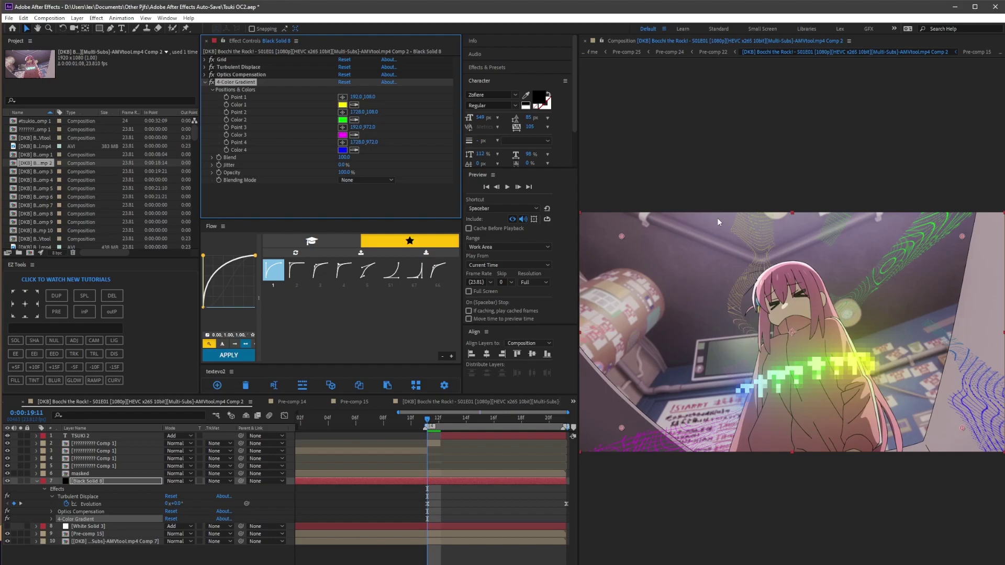
pyautogui.press('Delete')
# Try S_CloudsColorSmooth with a higher Frequency on the grid lines, inspect the colours up close, and remove the effect
pyautogui.hotkey('ctrl', 'space')
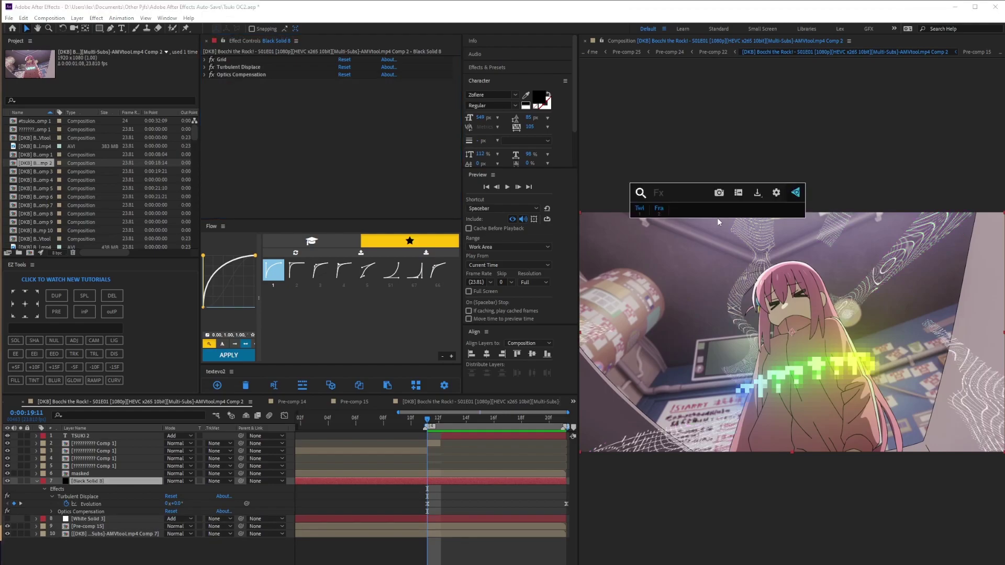
pyautogui.write('cloud')
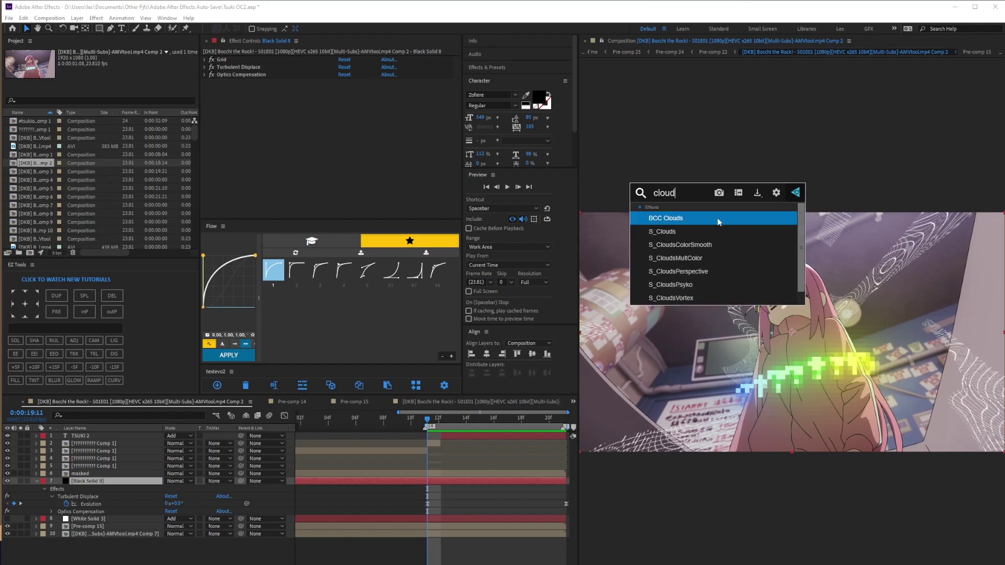
pyautogui.press('Down')
pyautogui.press('Return')
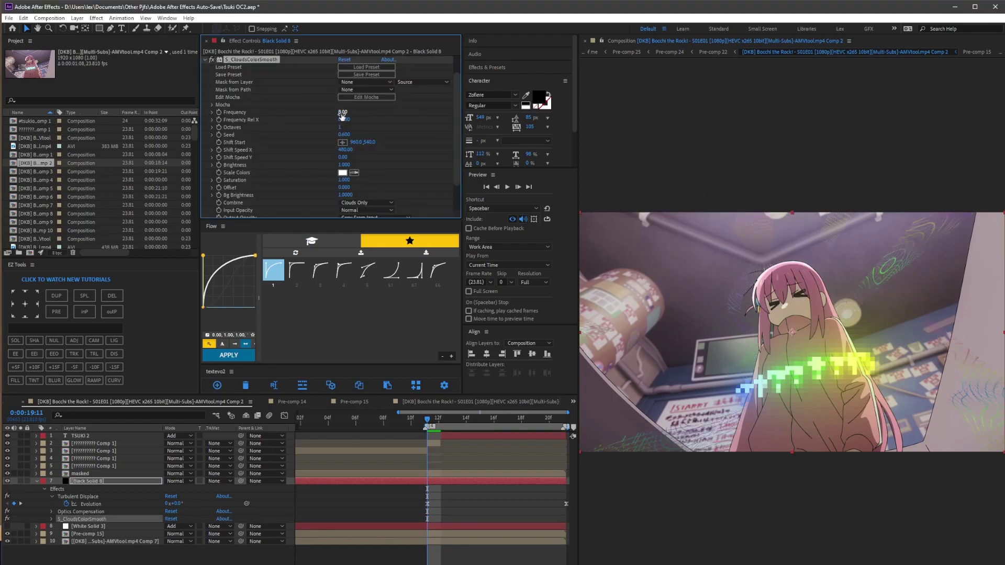
pyautogui.scroll(2, 869, 266)
pyautogui.scroll(-1, 870, 272)
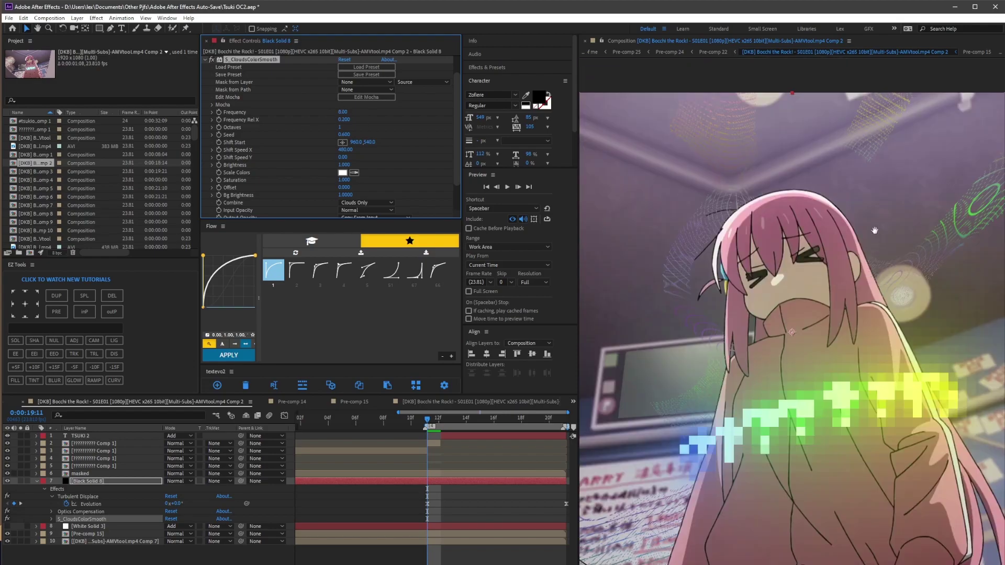
pyautogui.scroll(1, 771, 252)
pyautogui.moveTo(875, 230); pyautogui.dragTo(741, 321)
pyautogui.moveTo(344, 113); pyautogui.dragTo(543, 149)
pyautogui.scroll(1, 225, 108)
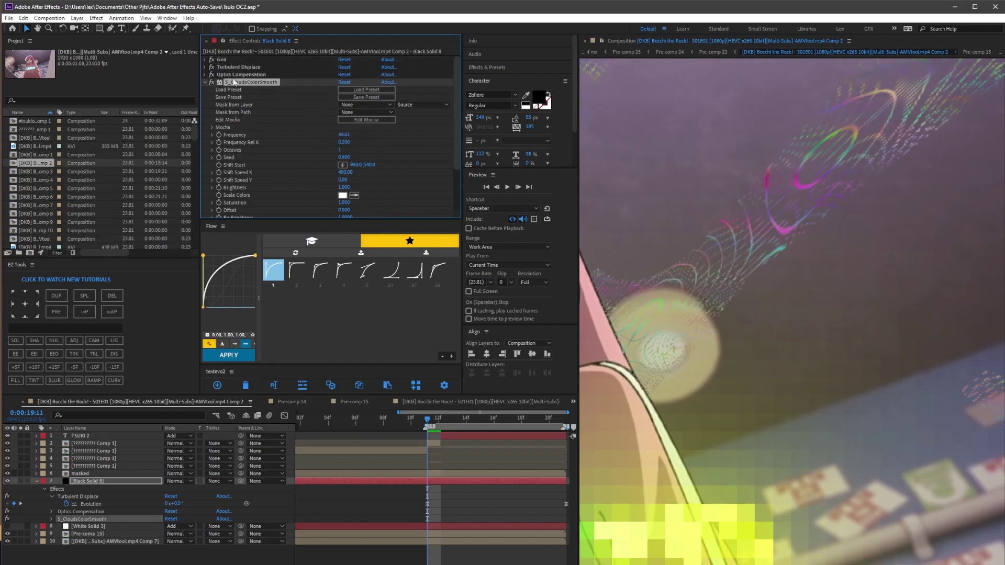
pyautogui.press('Delete')
pyautogui.scroll(-4, 706, 272)
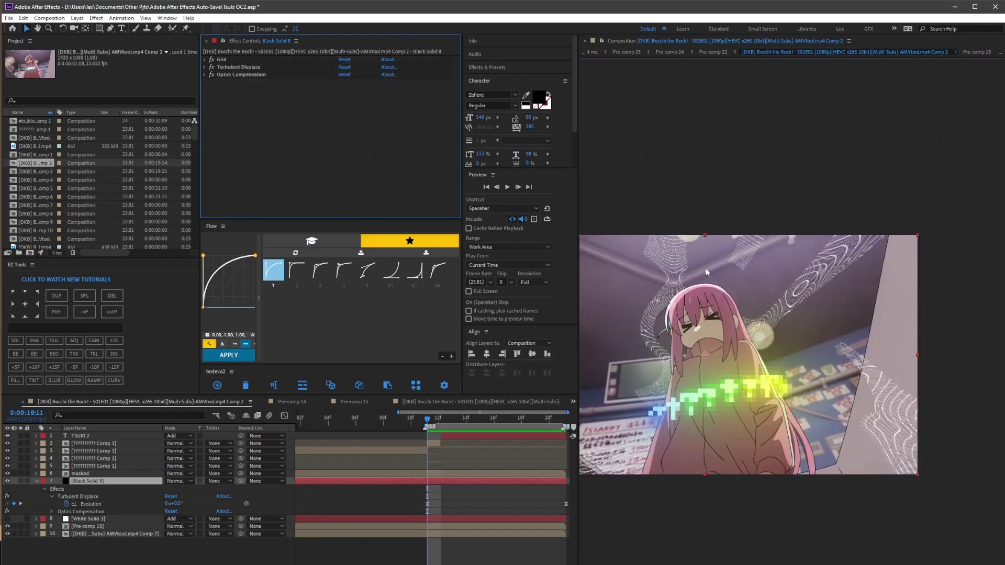
pyautogui.click(620, 563)
pyautogui.click(618, 454)
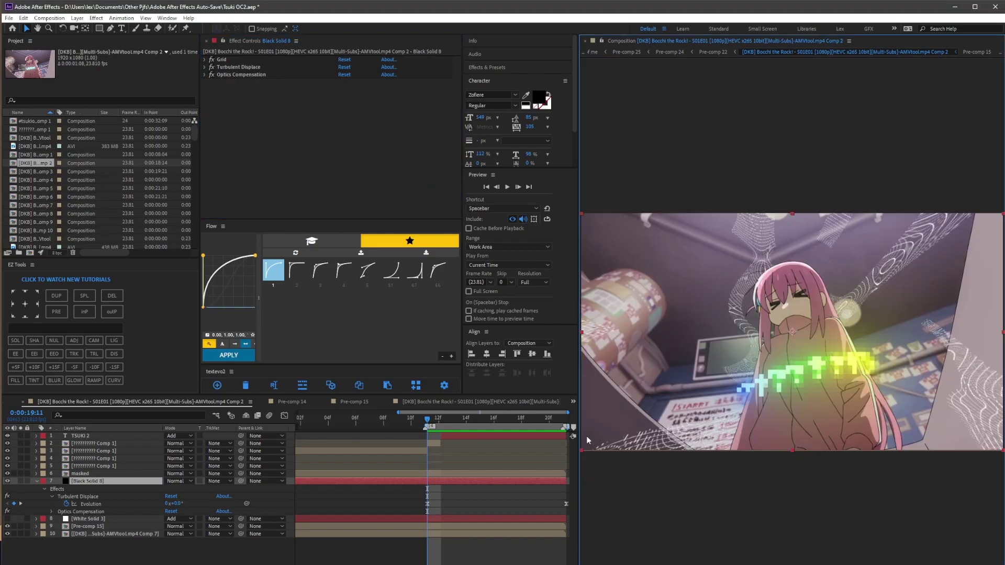
# Apply Gradient Ramp to the black solid
pyautogui.click(447, 482)
pyautogui.hotkey('ctrl', 'space')
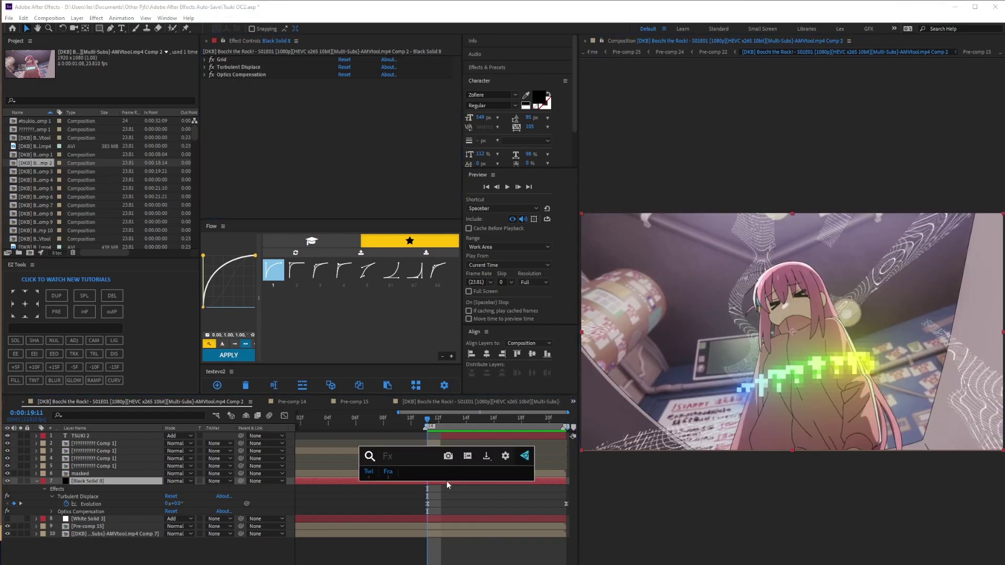
pyautogui.write('grad')
pyautogui.press('Down')
pyautogui.press('Return')
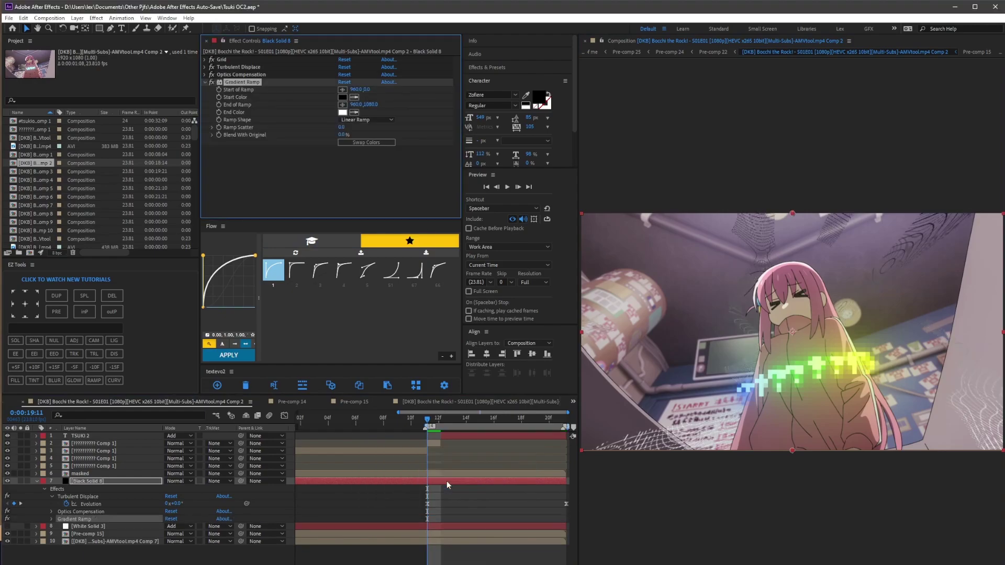
# Set the Gradient Ramp's start colour to bright purple C844FF
pyautogui.click(342, 98)
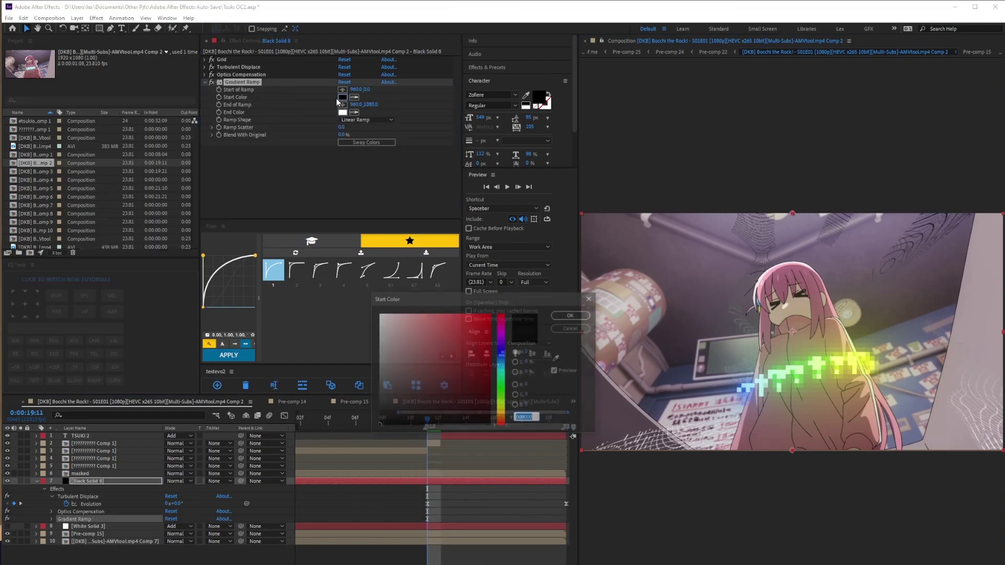
pyautogui.click(501, 336)
pyautogui.click(461, 313)
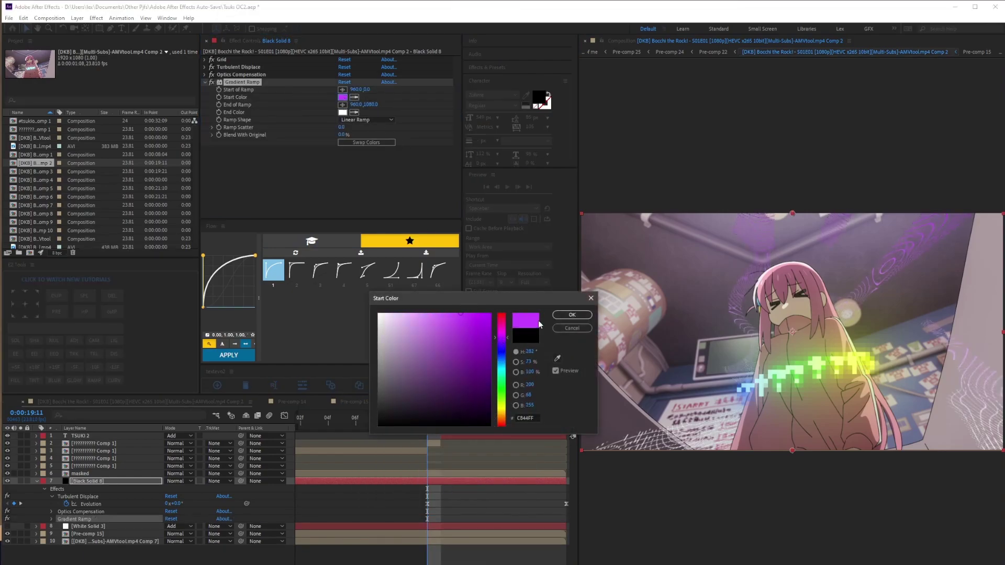
pyautogui.click(558, 316)
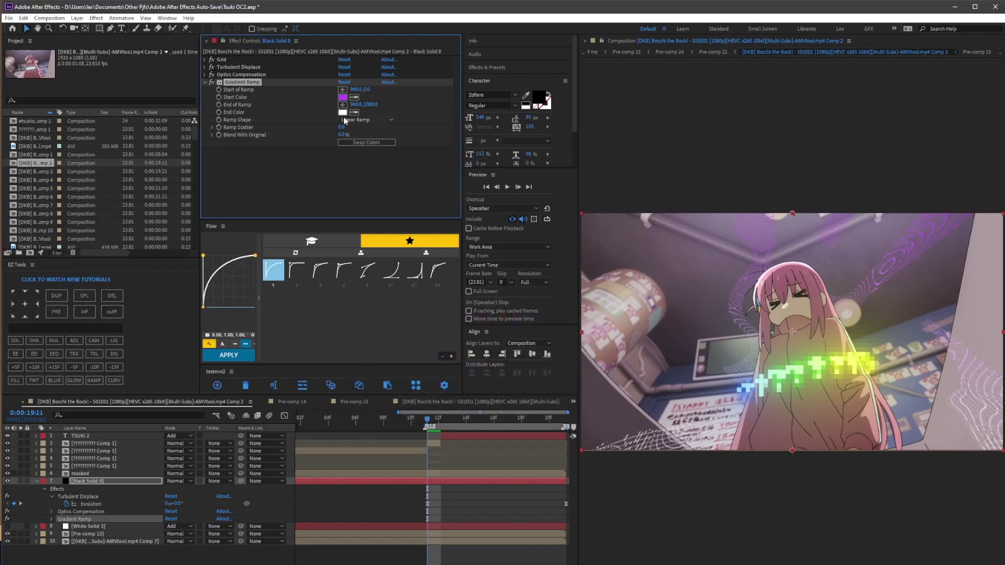
# Set the Gradient Ramp's end colour to a bright light blue
pyautogui.click(342, 112)
pyautogui.click(500, 368)
pyautogui.moveTo(462, 334); pyautogui.dragTo(450, 311)
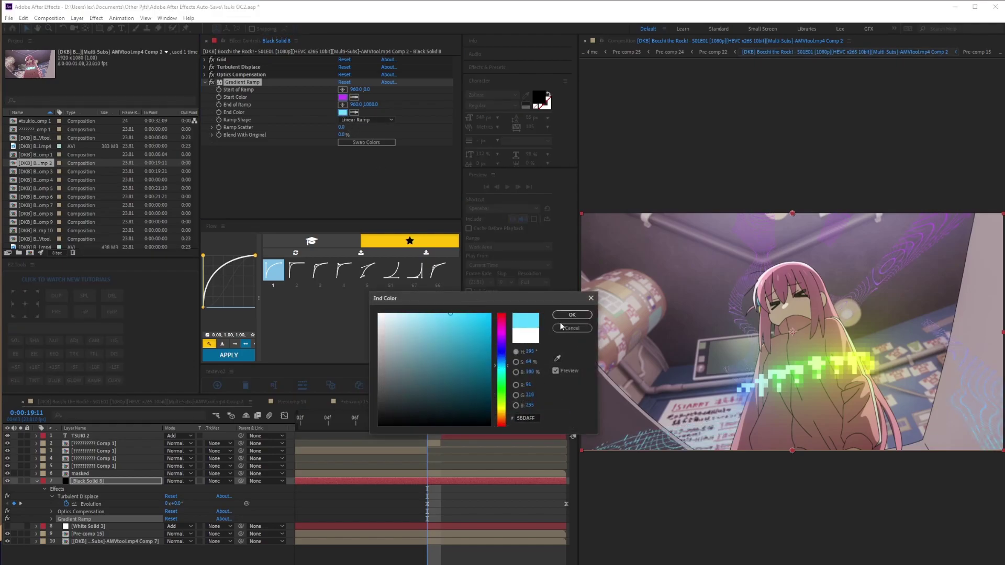
pyautogui.click(501, 363)
pyautogui.click(561, 318)
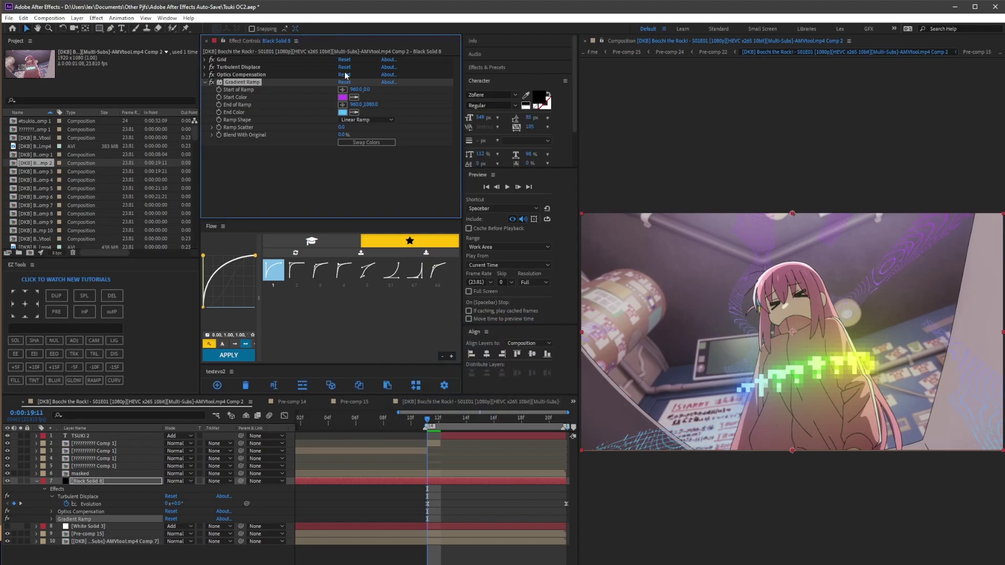
# Place the ramp's start just above the character and its end over the glowing text, and enable keyframing for Start of Ramp
pyautogui.click(342, 89)
pyautogui.click(763, 240)
pyautogui.click(342, 104)
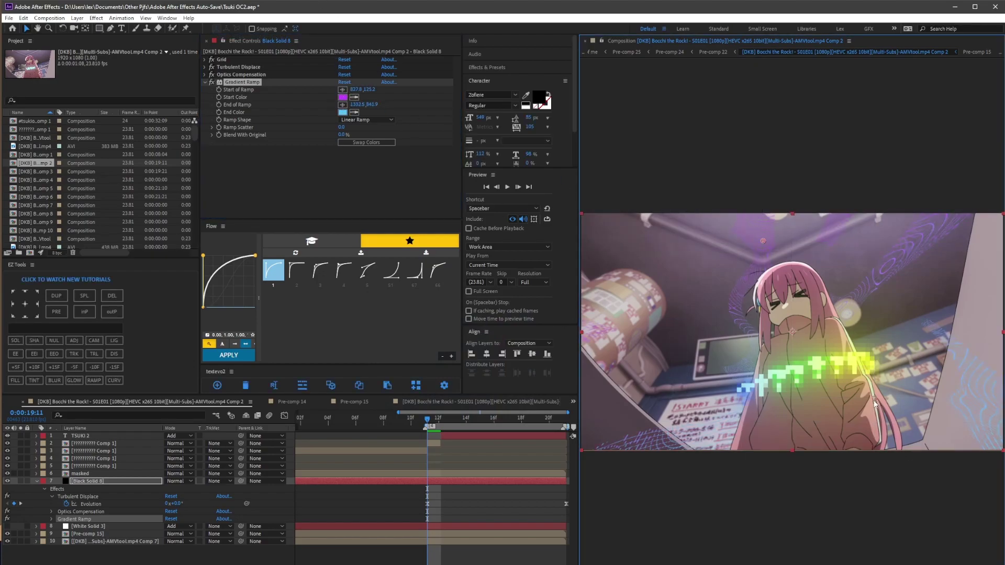
pyautogui.click(835, 359)
pyautogui.moveTo(834, 360); pyautogui.dragTo(833, 363)
pyautogui.click(217, 89)
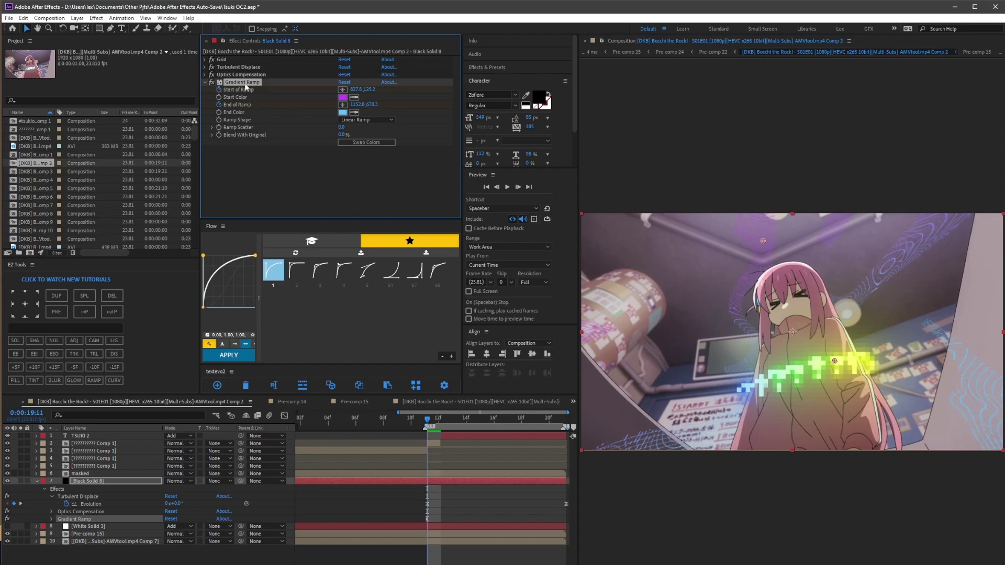
pyautogui.click(204, 82)
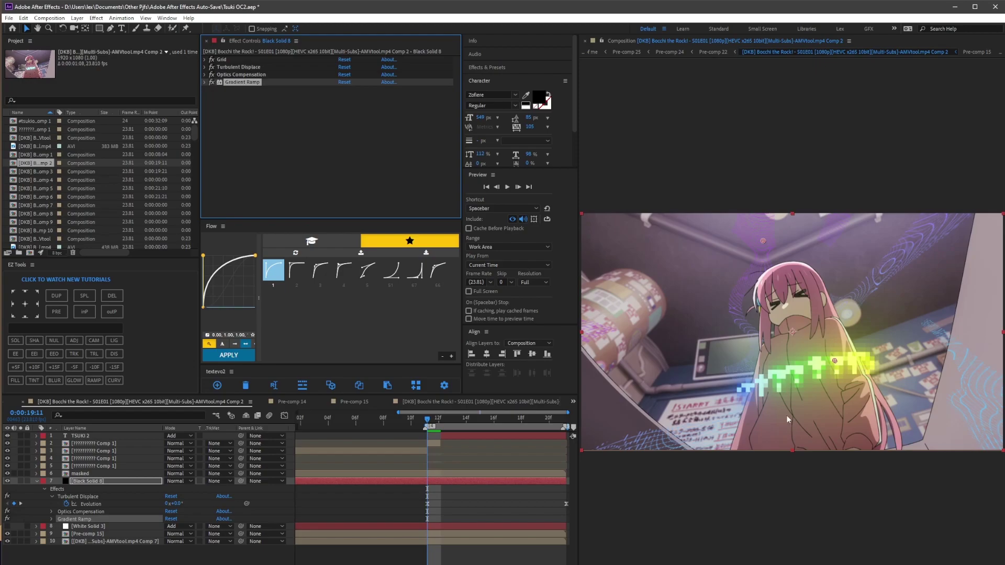
# Apply the Deep Glow effect to the black solid
pyautogui.hotkey('ctrl', 'space')
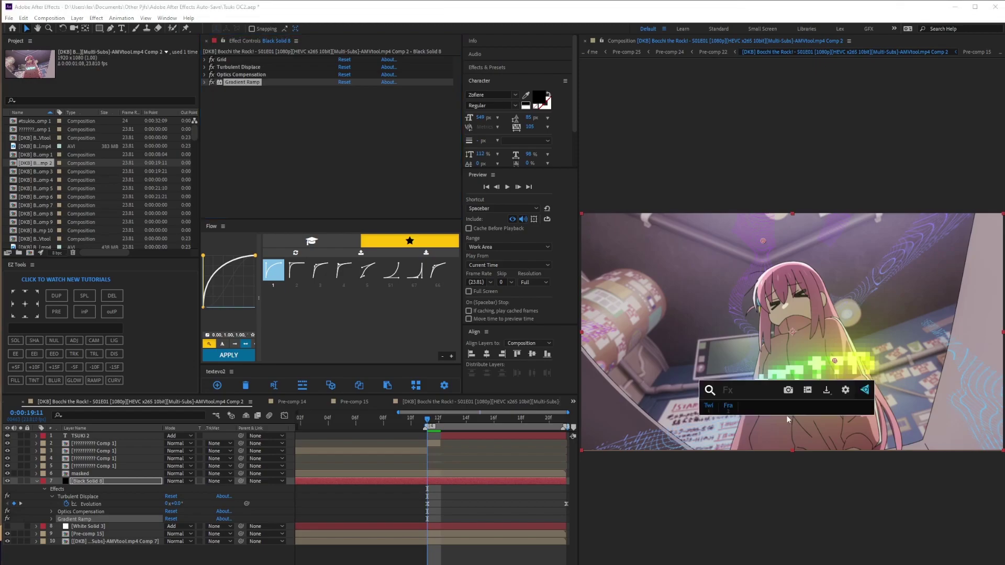
pyautogui.write('deep')
pyautogui.click(787, 413)
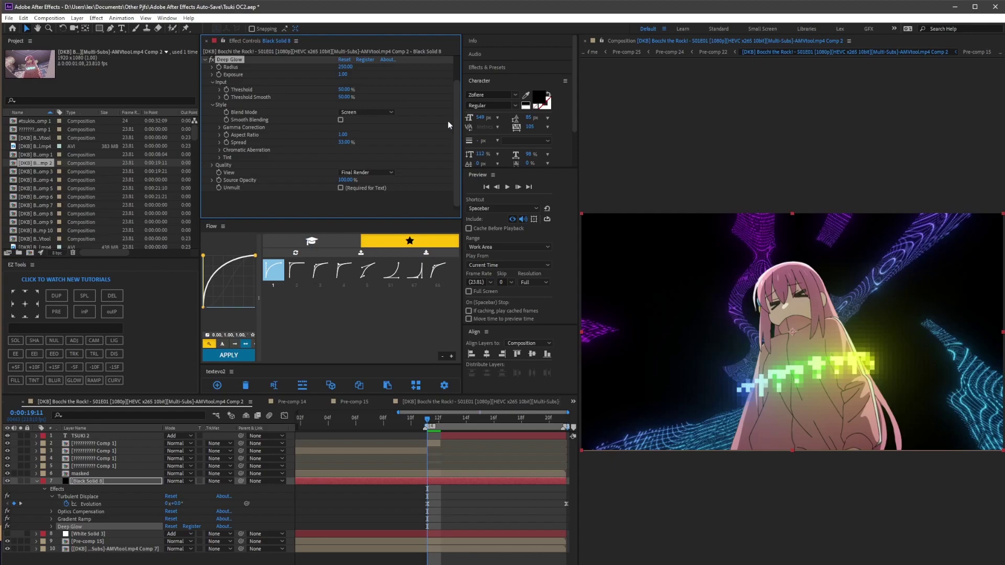
# Set Deep Glow's Radius to 500 and raise its Exposure to 6.78
pyautogui.moveTo(345, 76); pyautogui.dragTo(366, 66)
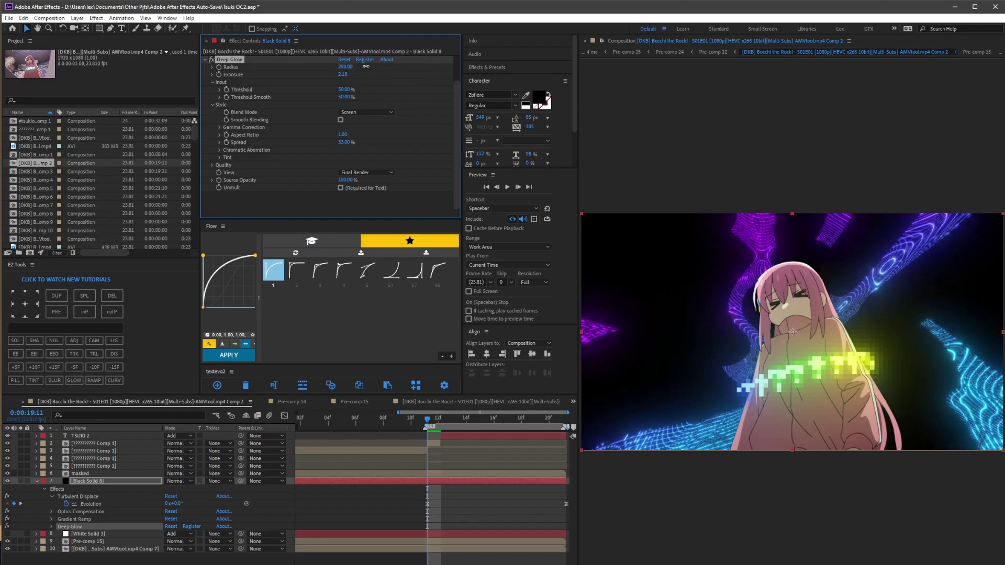
pyautogui.click(346, 66)
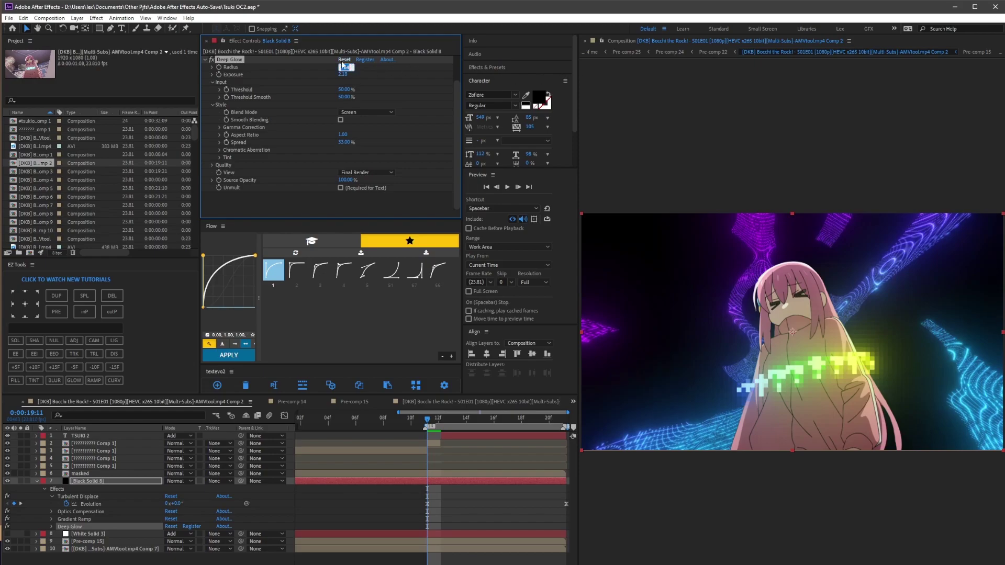
pyautogui.write('500')
pyautogui.press('Return')
pyautogui.scroll(1, 772, 240)
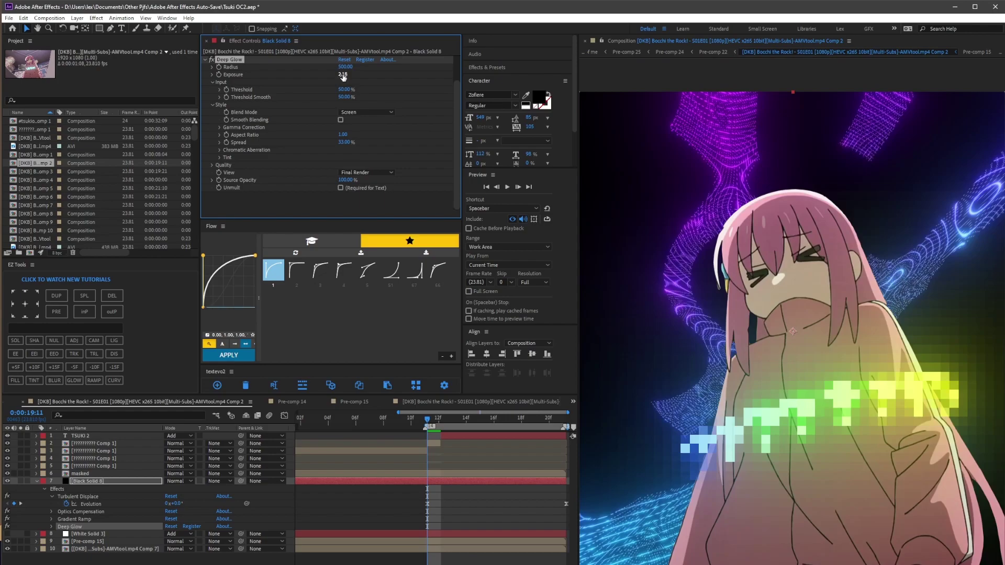
pyautogui.moveTo(343, 75); pyautogui.dragTo(542, 88)
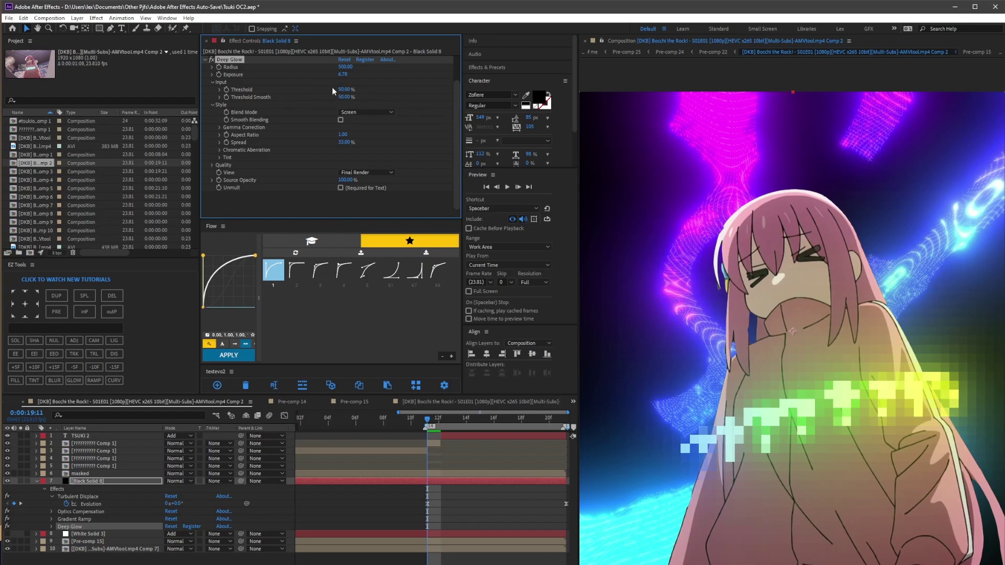
# Raise Deep Glow's input Threshold to about 88% and check the glow on the grid lines
pyautogui.moveTo(345, 90); pyautogui.dragTo(359, 89)
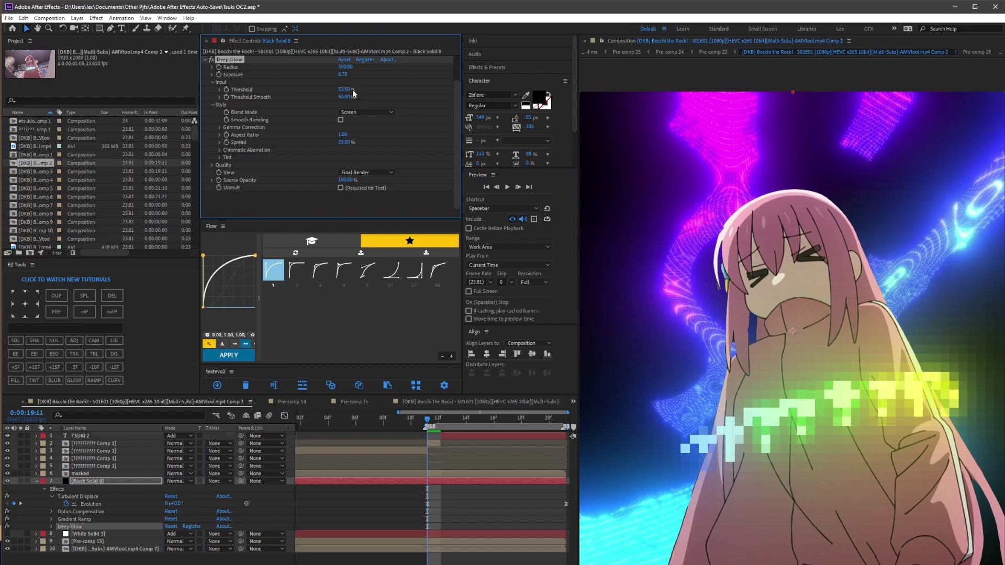
pyautogui.moveTo(343, 90); pyautogui.dragTo(501, 101)
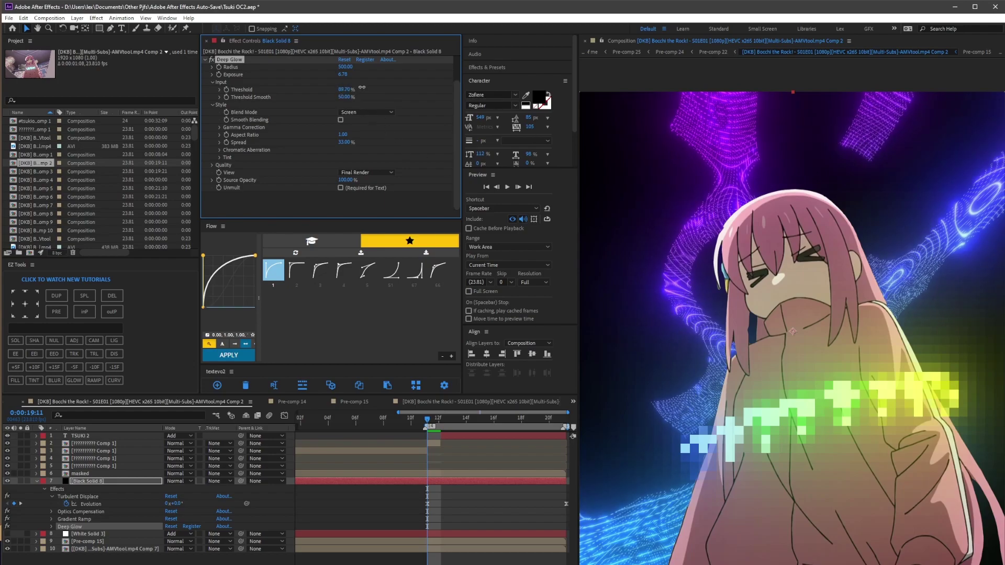
pyautogui.moveTo(354, 85); pyautogui.dragTo(355, 85)
pyautogui.scroll(-1, 872, 263)
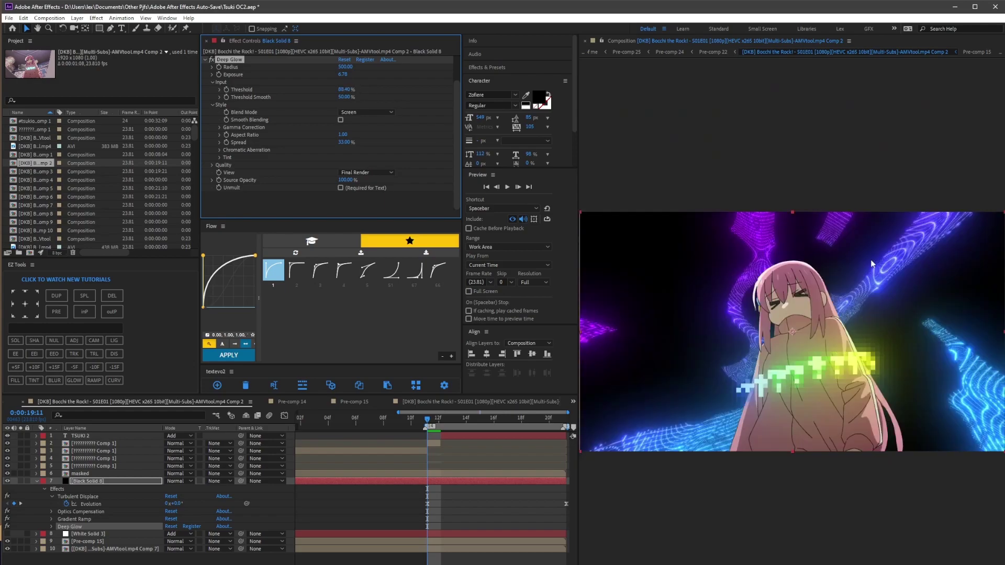
pyautogui.scroll(-1, 872, 264)
pyautogui.scroll(2, 871, 264)
pyautogui.scroll(-1, 872, 264)
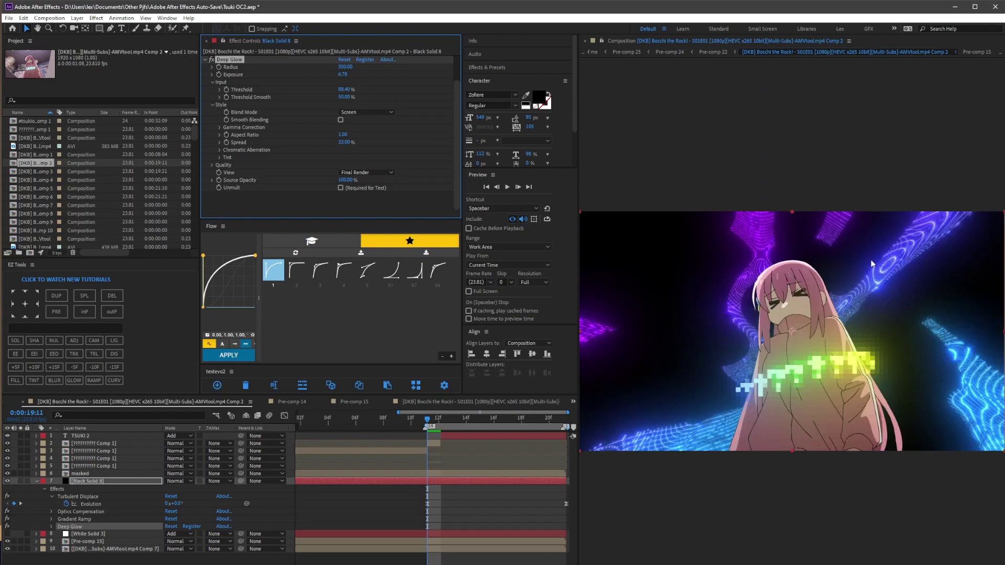
# Try Deep Glow's Unmult option on the grid lines, and turn it off again
pyautogui.scroll(1, 281, 169)
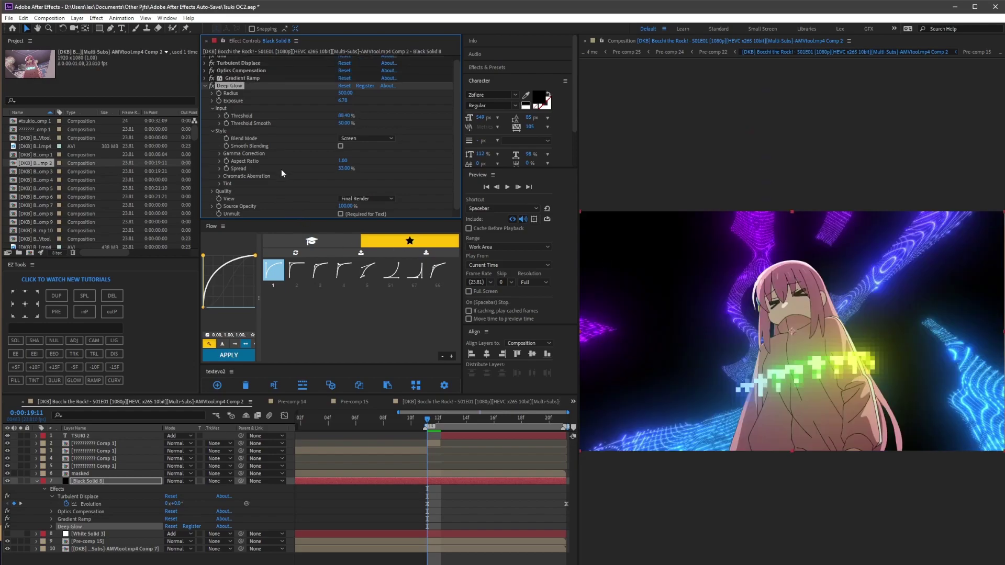
pyautogui.click(341, 214)
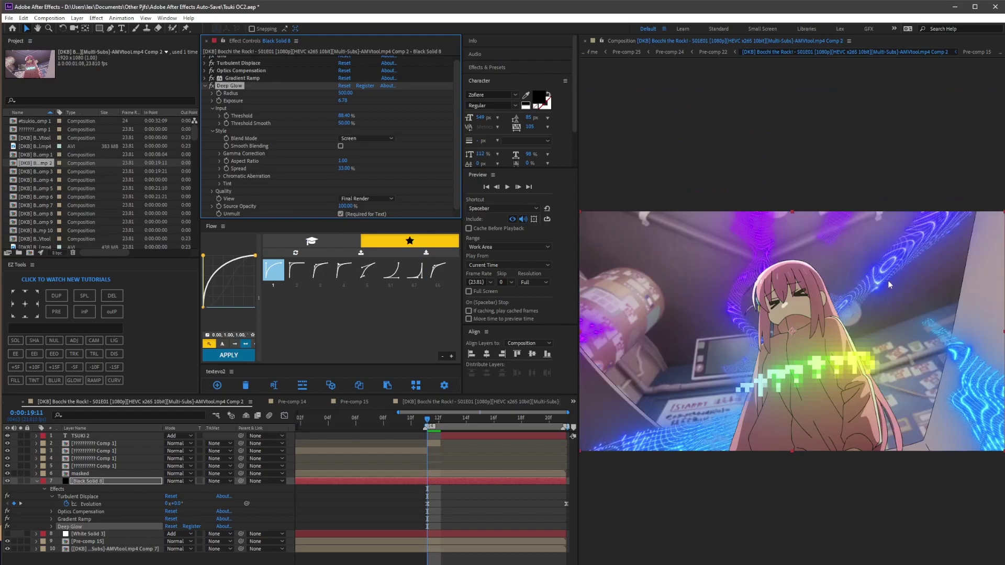
pyautogui.click(341, 214)
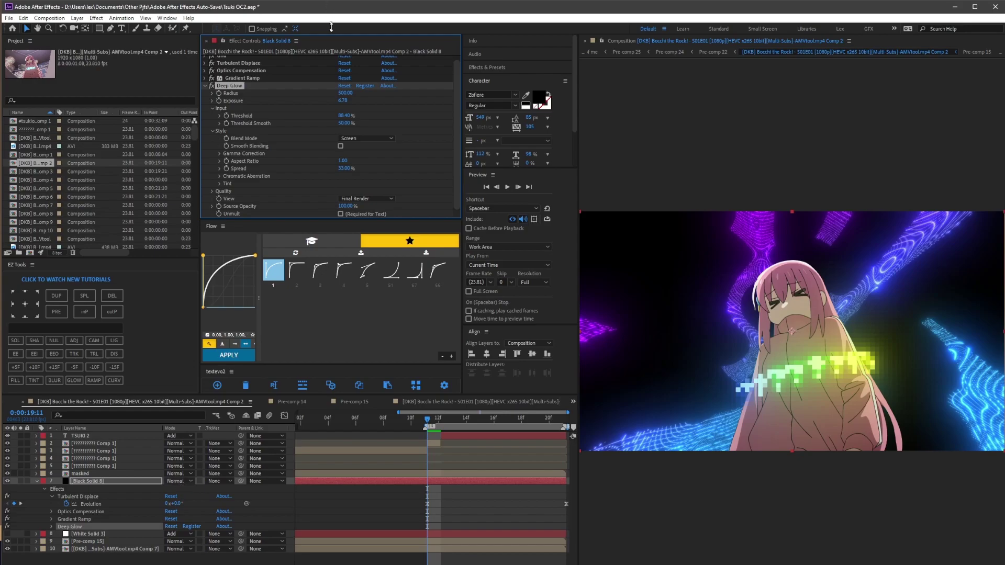
# Switch the timeline's layer columns to switches and back to blending modes, bringing the column toggle into view
pyautogui.moveTo(331, 26)
pyautogui.mouseDown()
pyautogui.moveTo(334, 58)
pyautogui.moveTo(343, 13)
pyautogui.mouseUp()
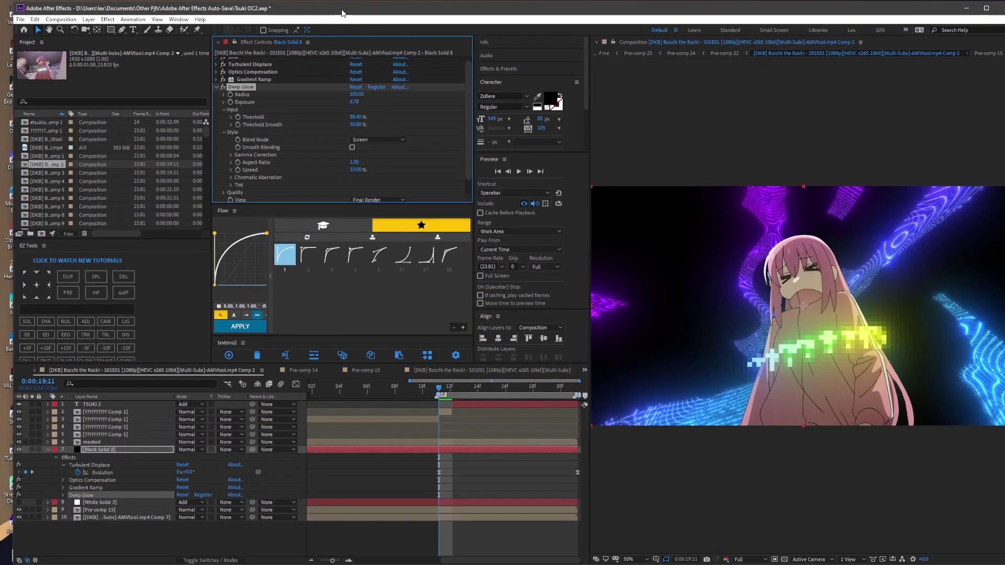
pyautogui.click(217, 560)
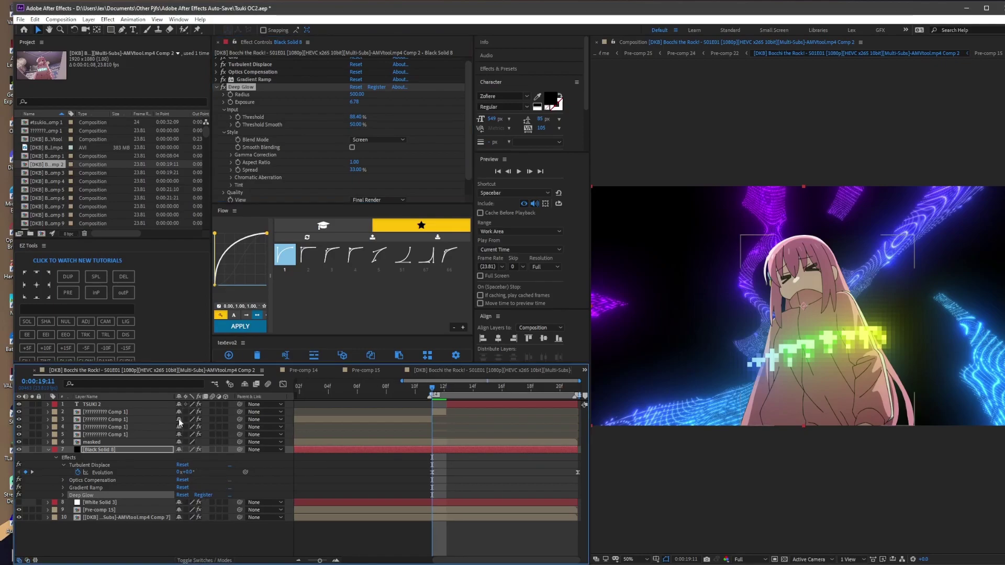
pyautogui.click(205, 560)
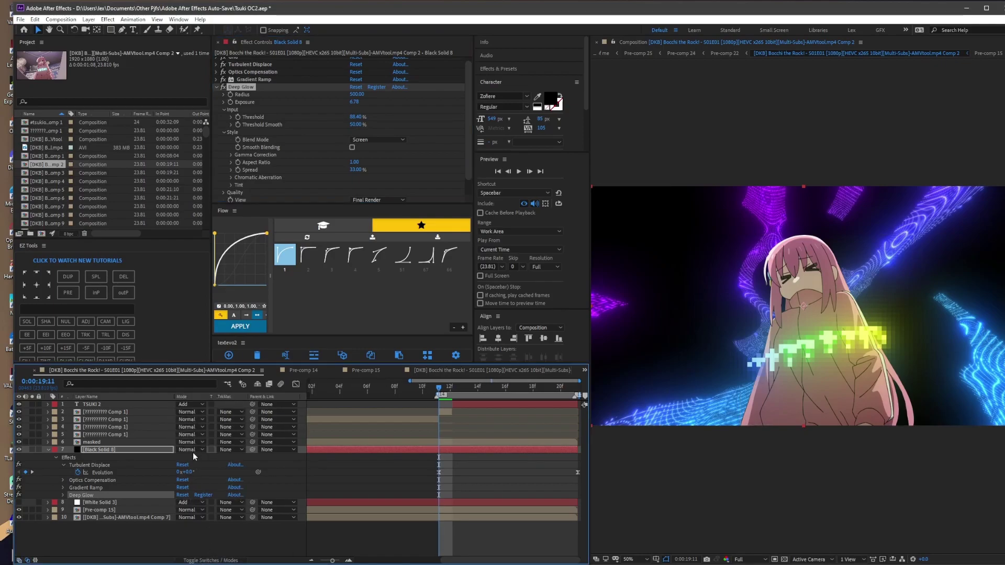
pyautogui.moveTo(264, 564); pyautogui.dragTo(263, 564)
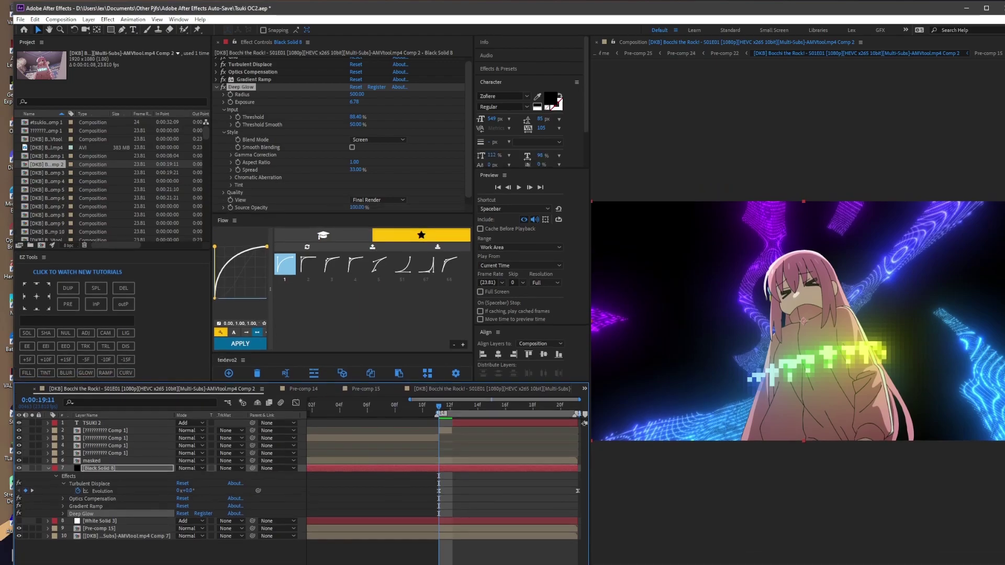
# Compare the Add, Lighten and Screen blending modes on the black solid
pyautogui.click(187, 469)
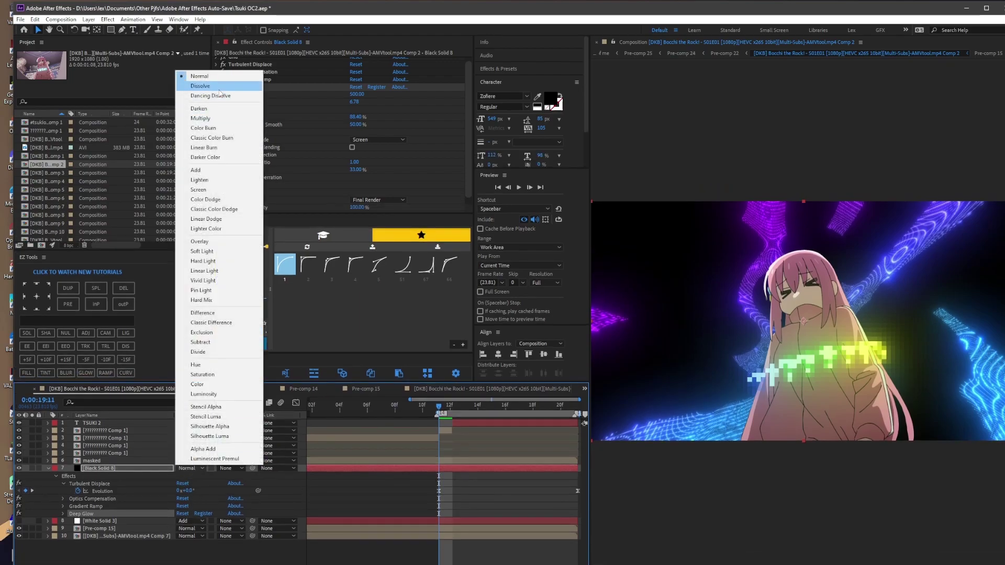
pyautogui.click(207, 172)
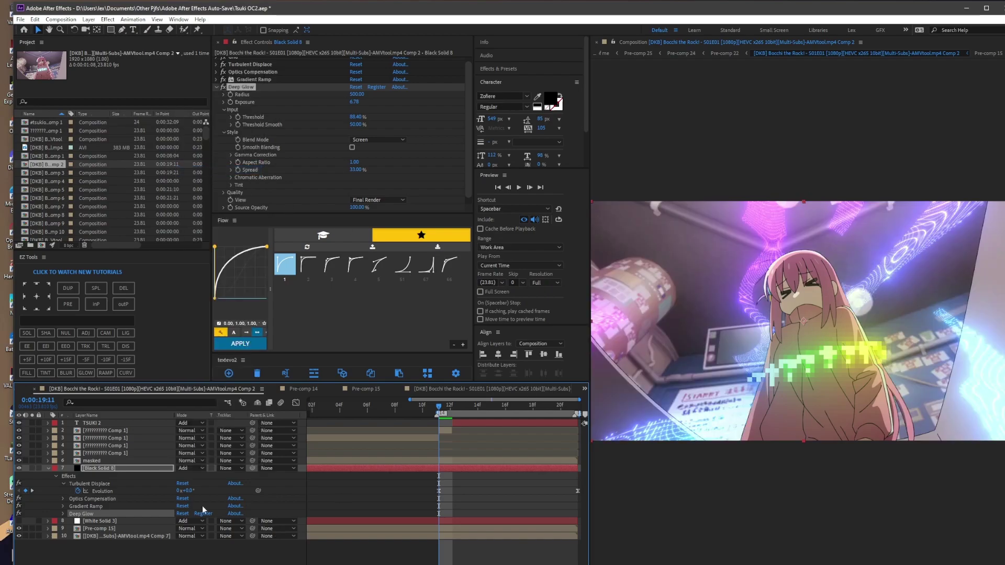
pyautogui.click(194, 468)
pyautogui.click(199, 179)
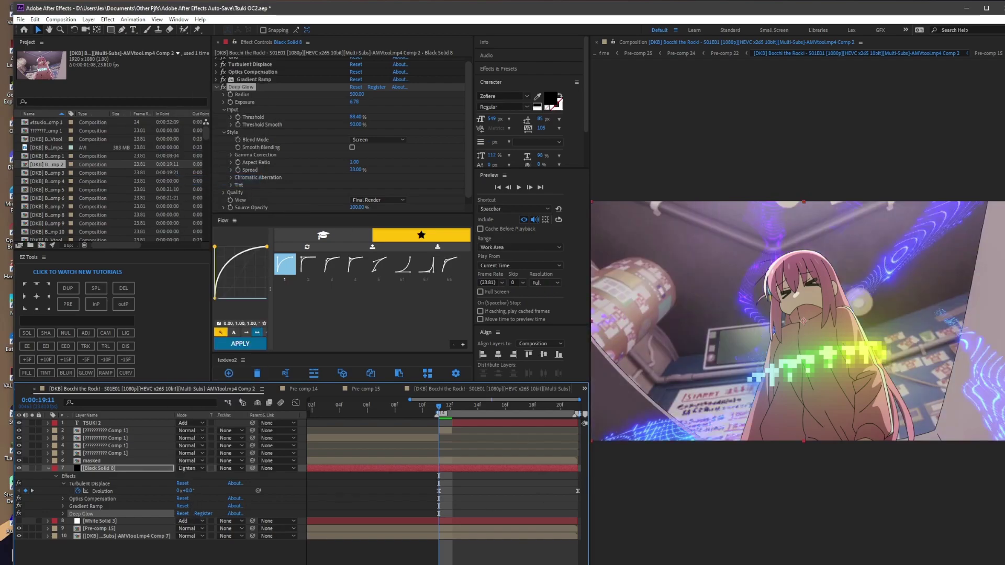
pyautogui.click(191, 469)
pyautogui.click(226, 189)
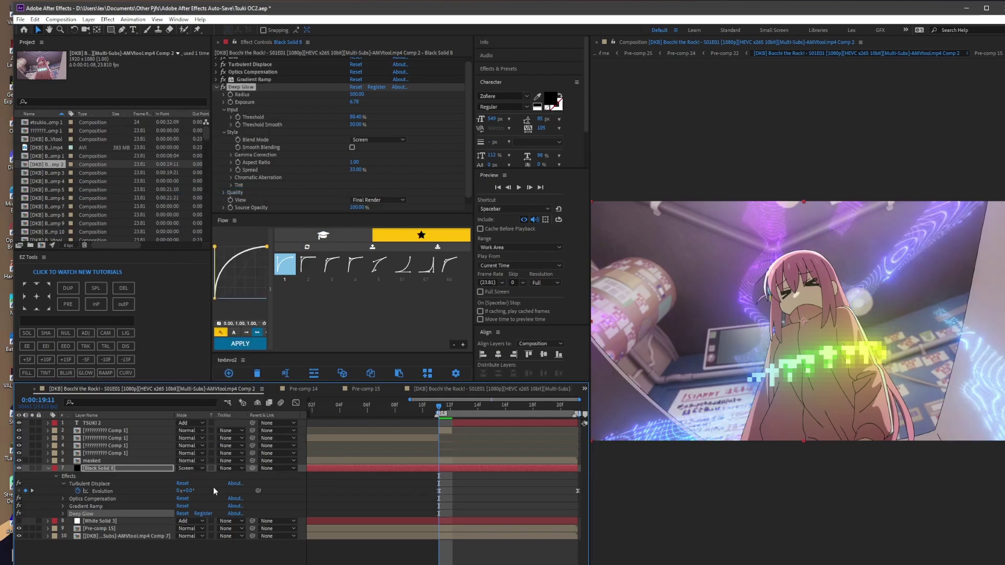
# Set the black solid's blending mode to Add
pyautogui.click(184, 467)
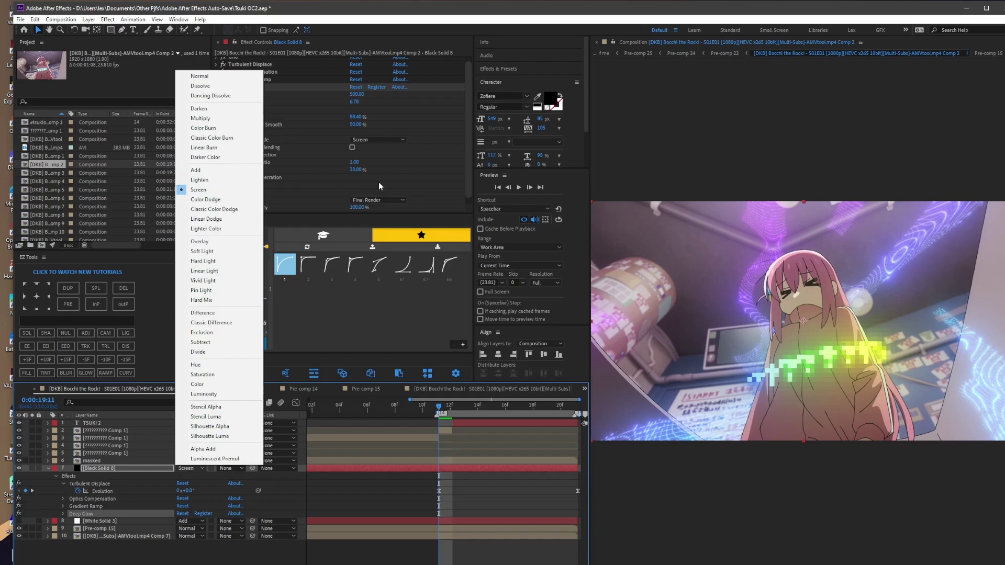
pyautogui.click(214, 172)
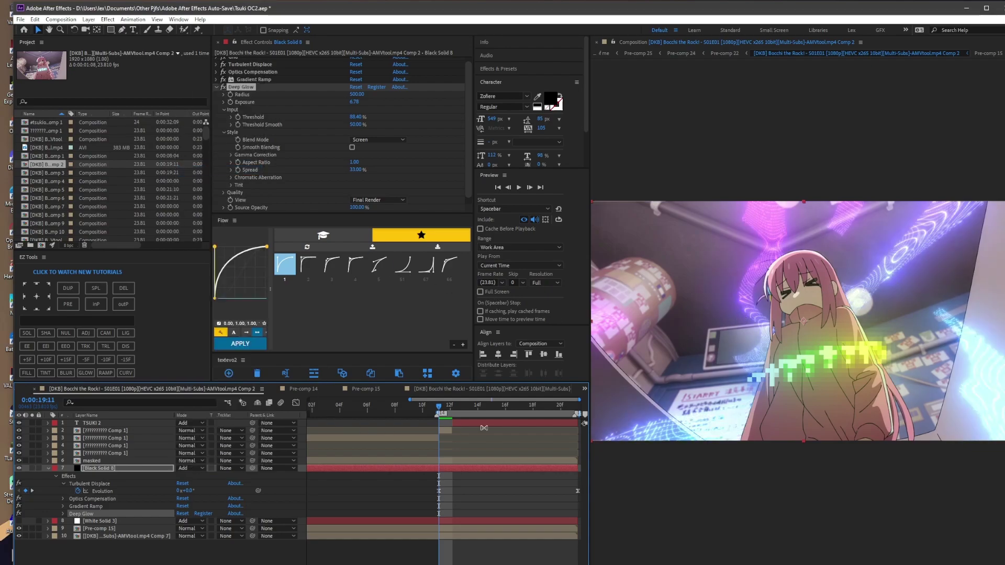
# Enable Cache Before Playback and preview the animated grid lines over the work area
pyautogui.click(485, 228)
pyautogui.press('space')
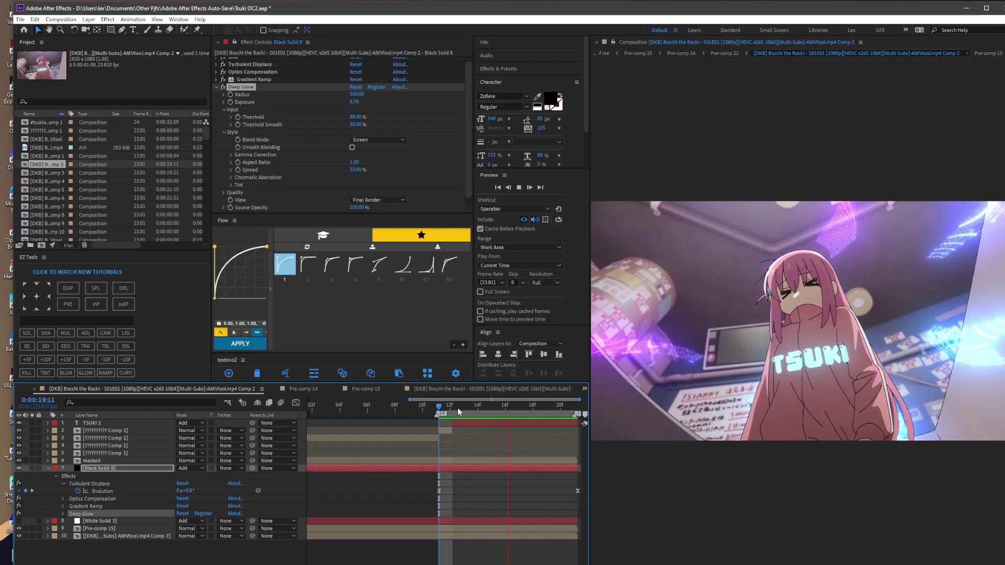
# At 0:00:19:15, reduce Turbulent Displace's Size to about 58 and raise its Amount to about 5400
pyautogui.click(497, 407)
pyautogui.scroll(1, 247, 122)
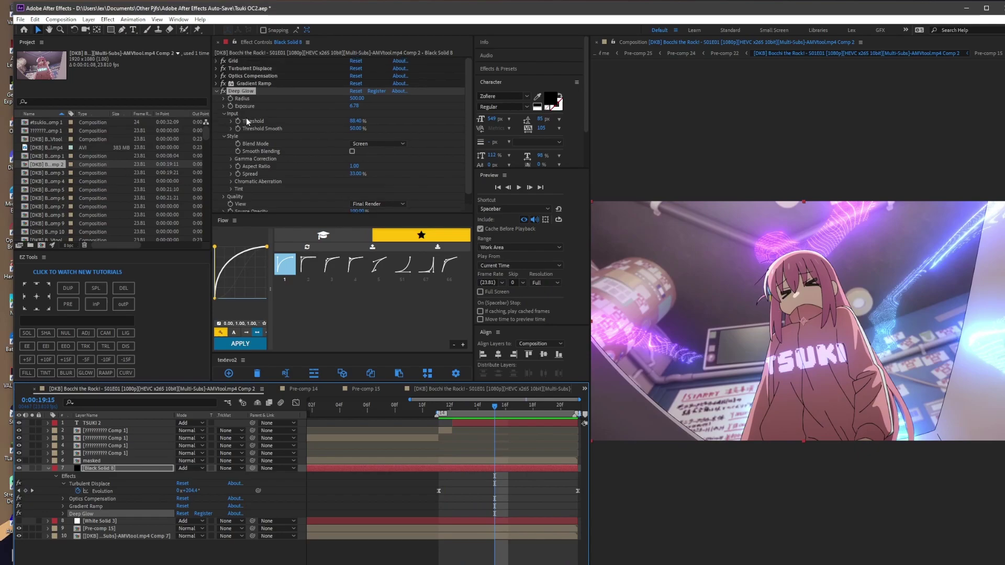
pyautogui.click(216, 91)
pyautogui.click(216, 68)
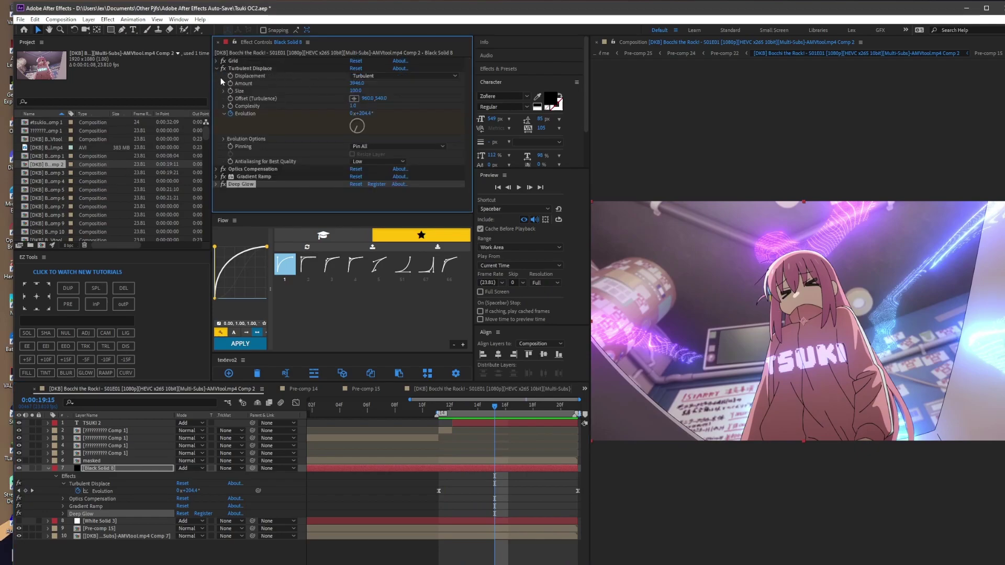
pyautogui.moveTo(356, 91); pyautogui.dragTo(243, 90)
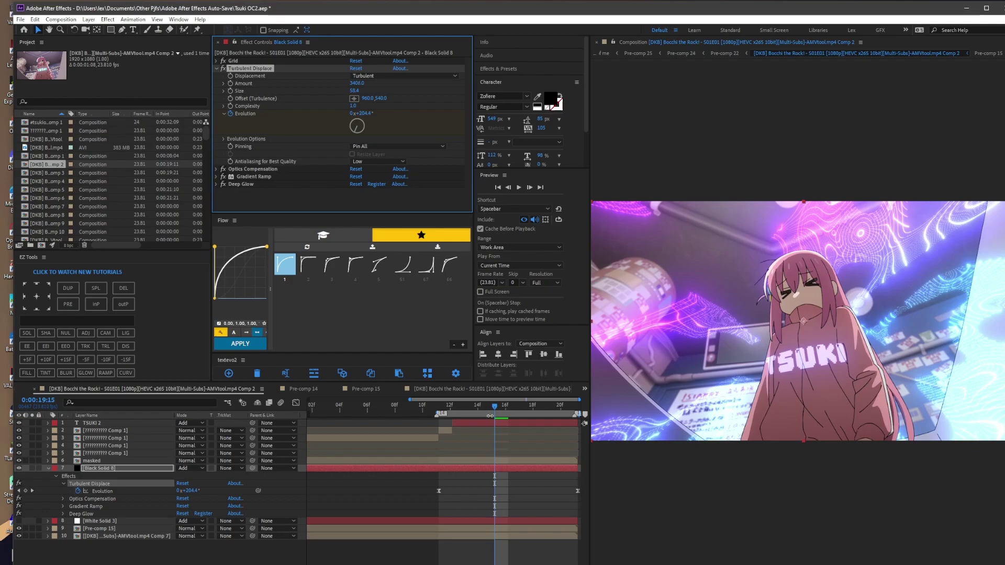
# At 0:00:19:18, apply the Warp effect to the black solid and place it directly above Deep Glow in the effect order
pyautogui.click(533, 413)
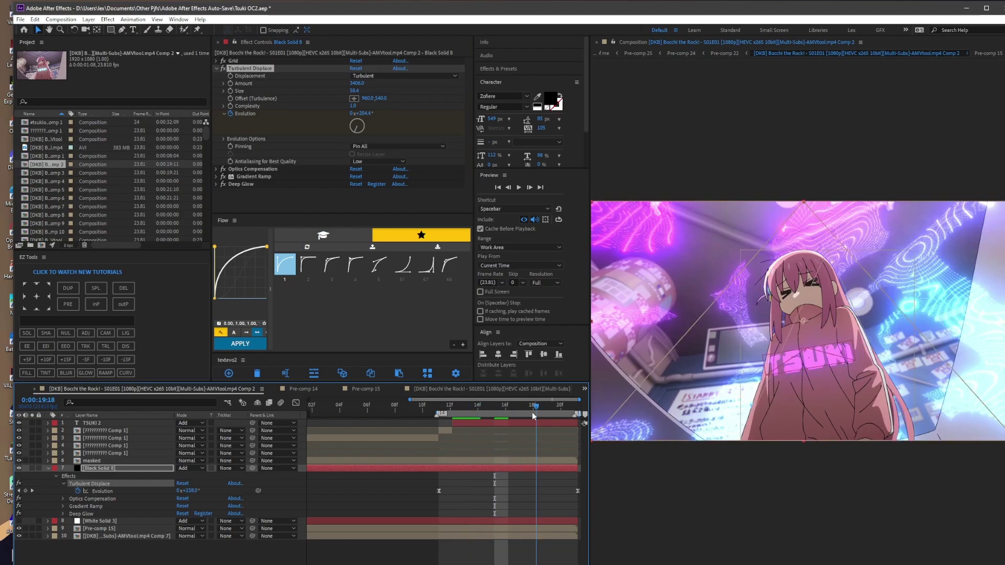
pyautogui.hotkey('ctrl', 'space')
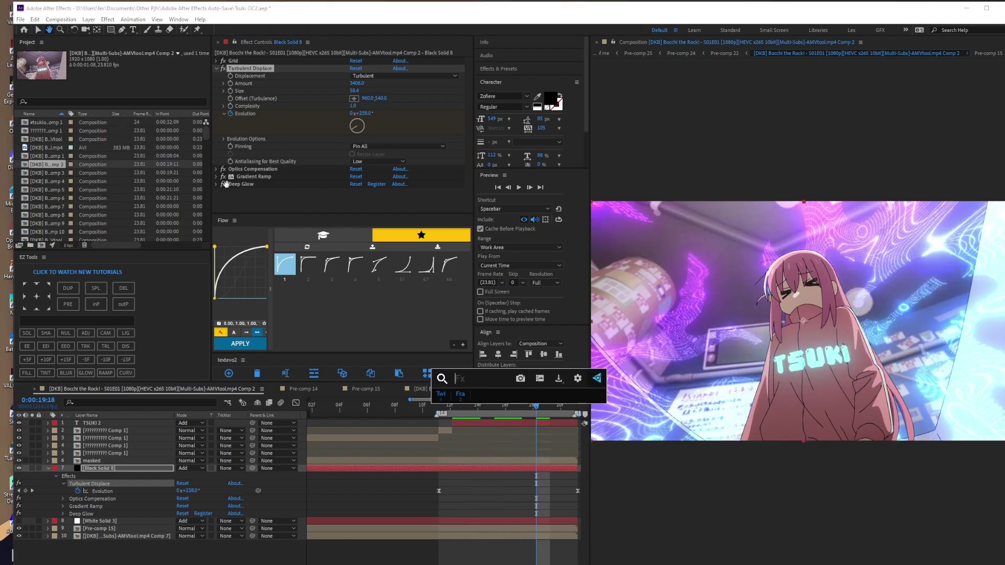
pyautogui.click(295, 209)
pyautogui.press('v')
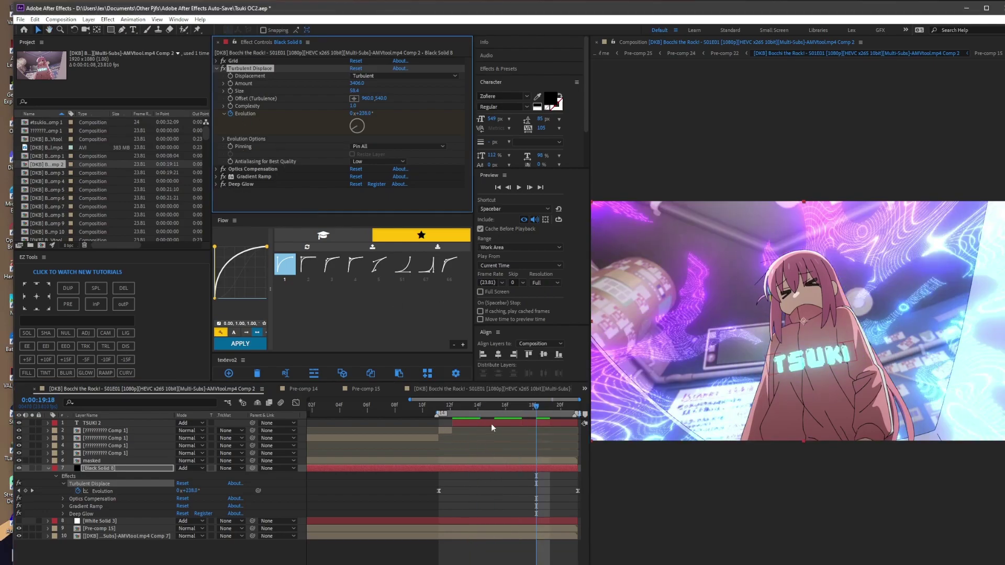
pyautogui.click(491, 466)
pyautogui.hotkey('ctrl', 'space')
pyautogui.press('Escape')
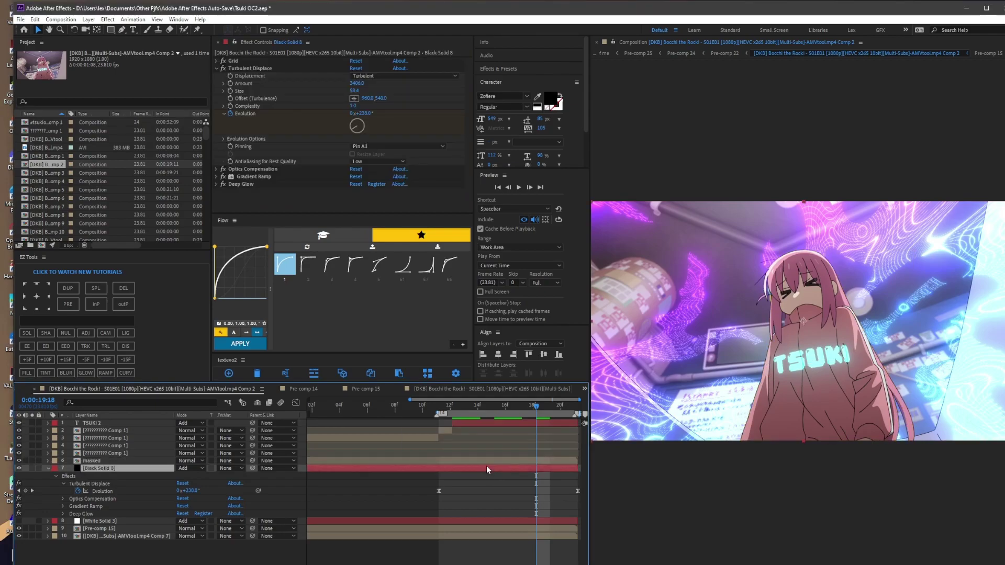
pyautogui.hotkey('ctrl', 'space')
pyautogui.write('warp')
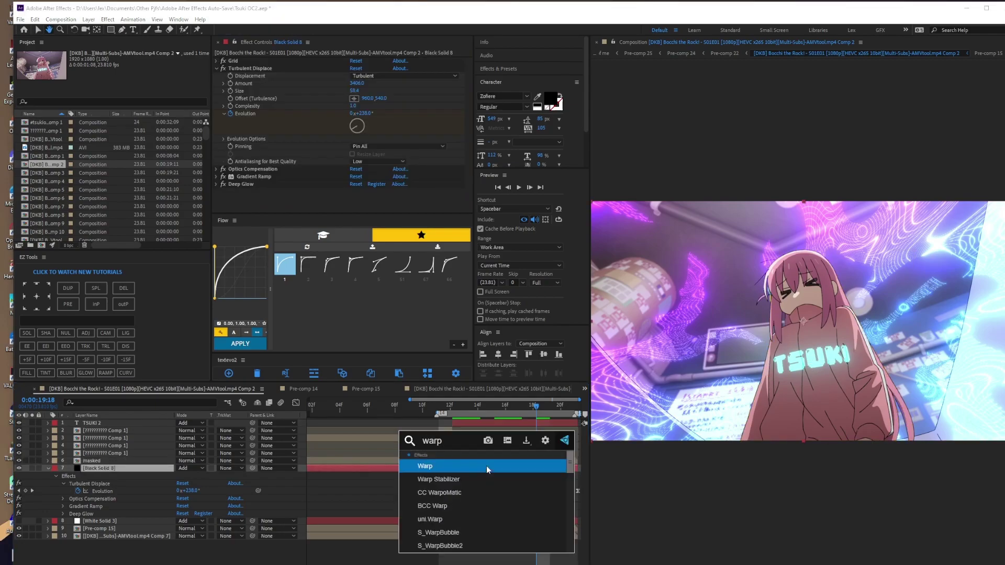
pyautogui.press('Return')
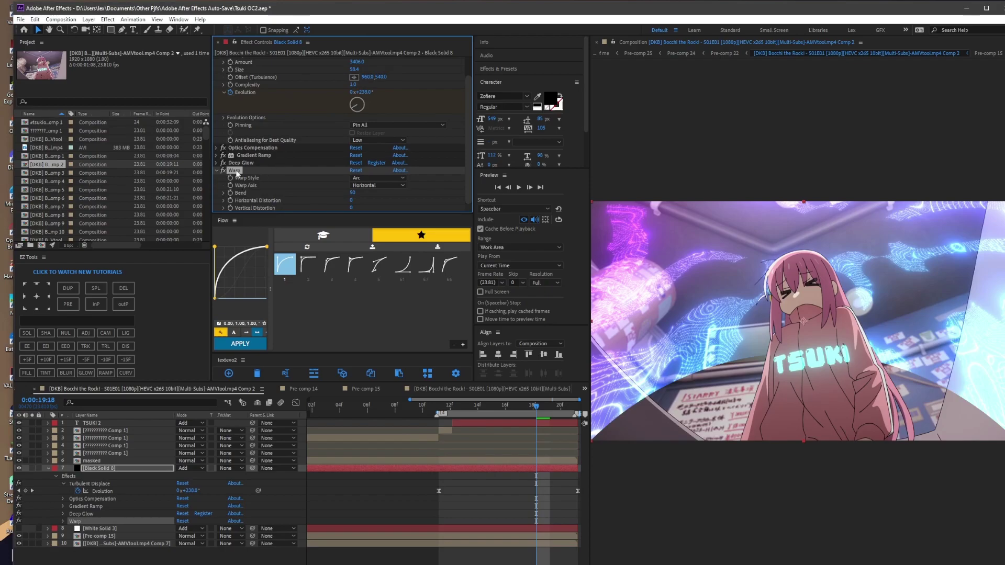
pyautogui.moveTo(234, 170); pyautogui.dragTo(234, 160)
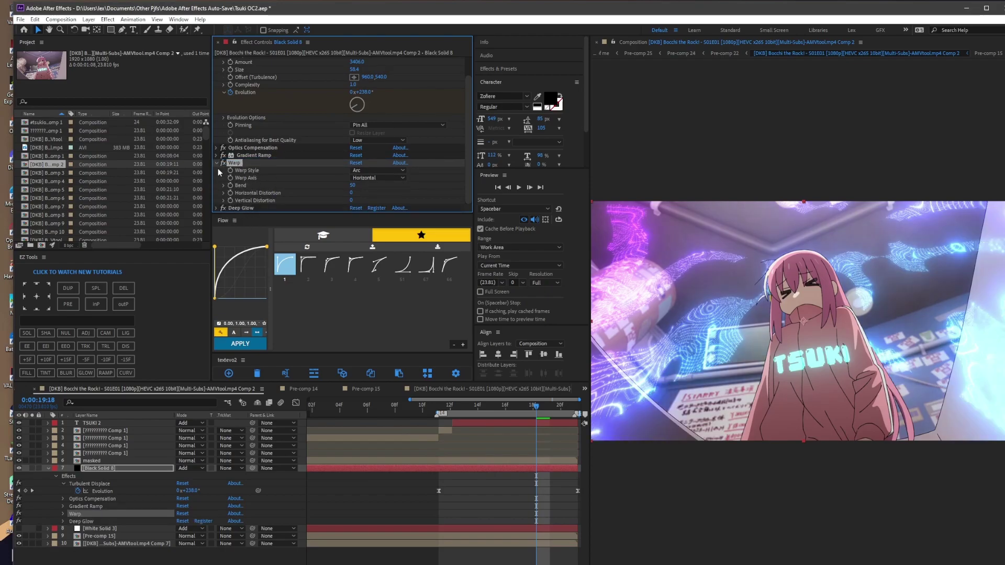
# Set Warp's style to FishEye and its Bend to -100, and collapse the Warp and Turbulent Displace settings
pyautogui.click(366, 170)
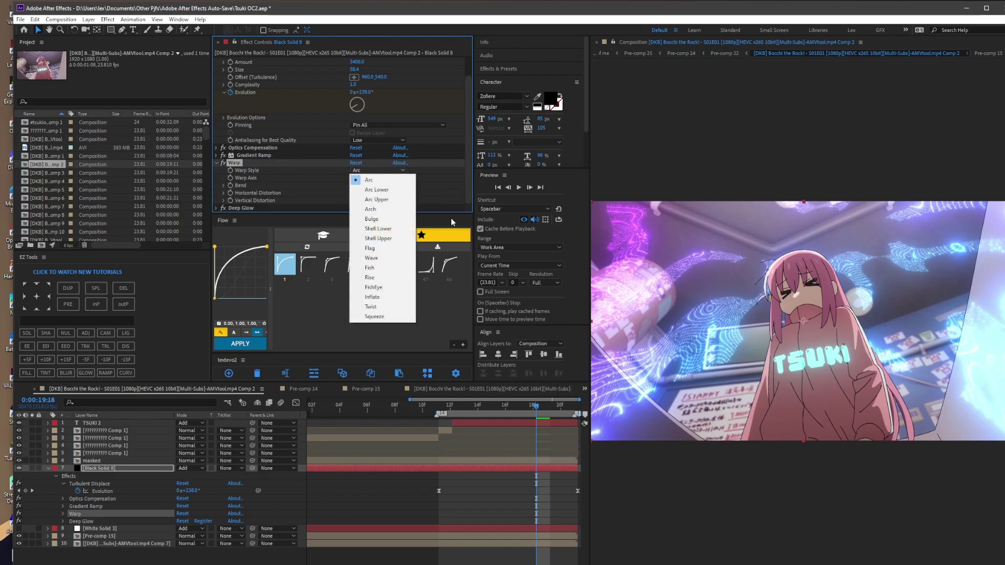
pyautogui.click(378, 288)
pyautogui.moveTo(352, 186); pyautogui.dragTo(266, 189)
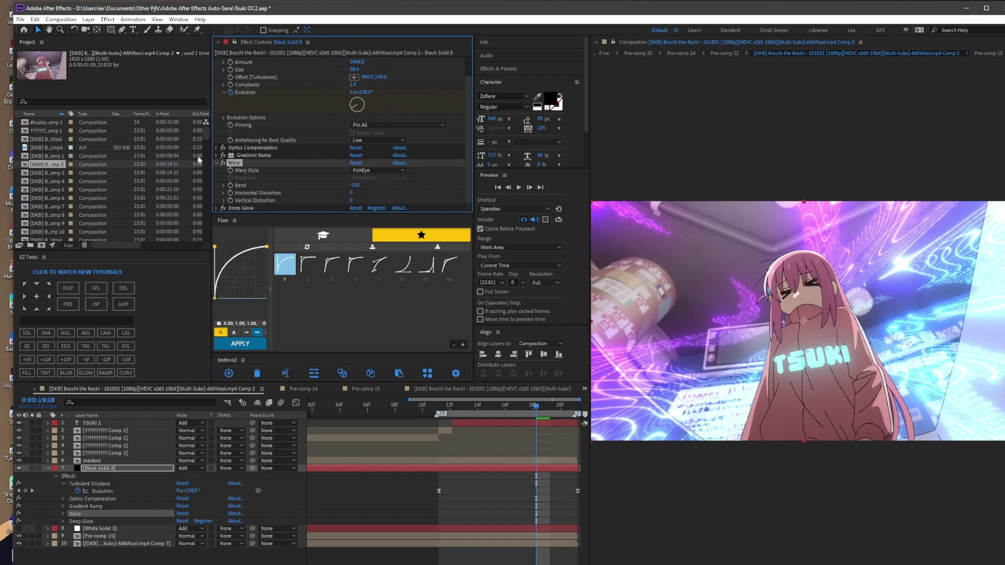
pyautogui.click(216, 163)
pyautogui.click(217, 71)
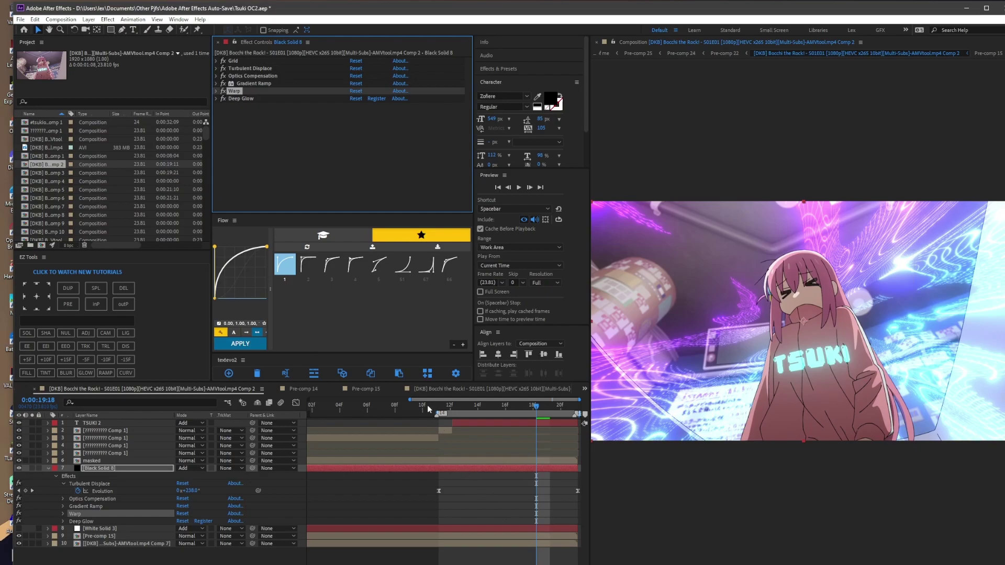
# Preview the warped grid-line animation from 0:00:19:11 and inspect the frame at 0:00:19:12
pyautogui.click(439, 410)
pyautogui.press('space')
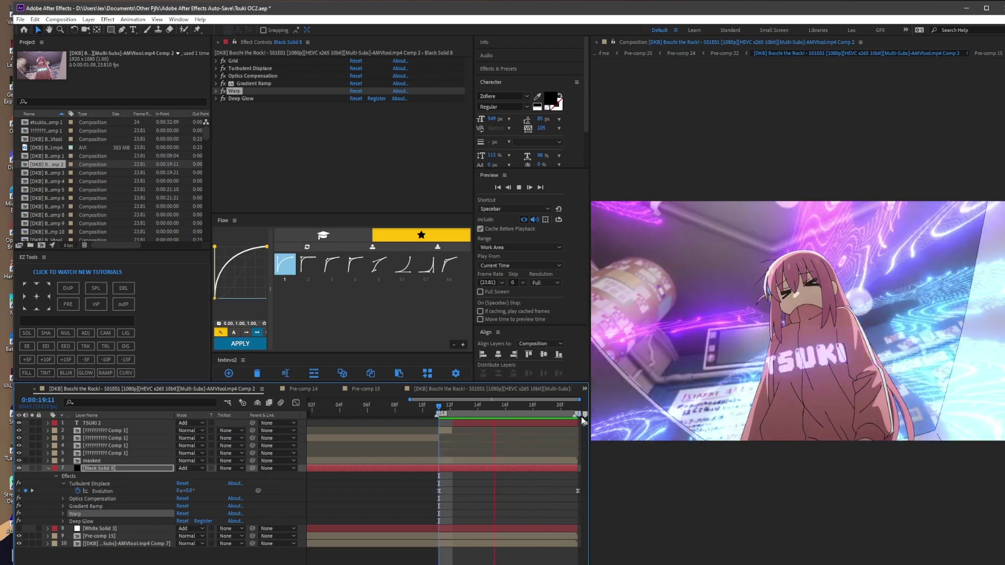
pyautogui.click(453, 407)
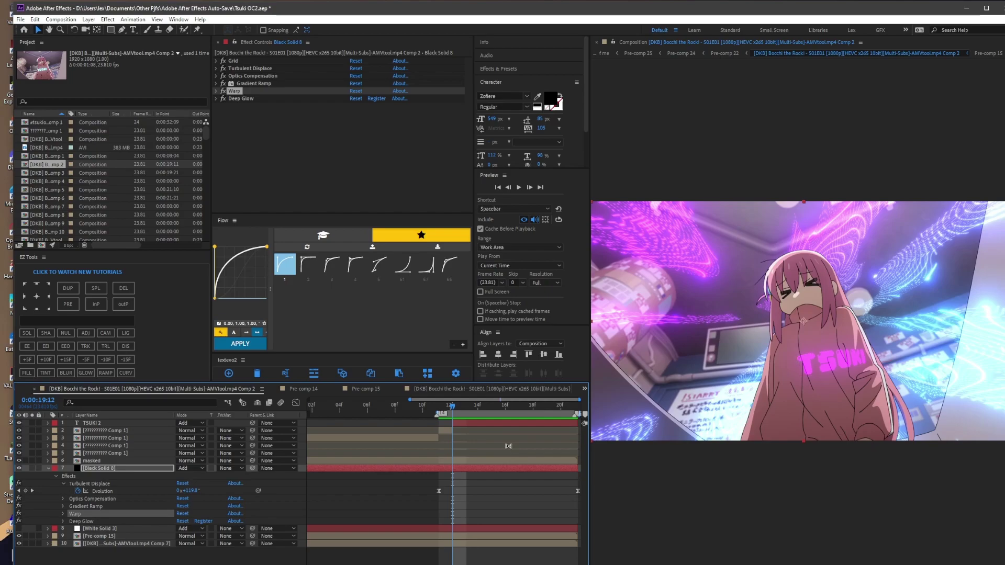
pyautogui.moveTo(474, 407); pyautogui.dragTo(459, 407)
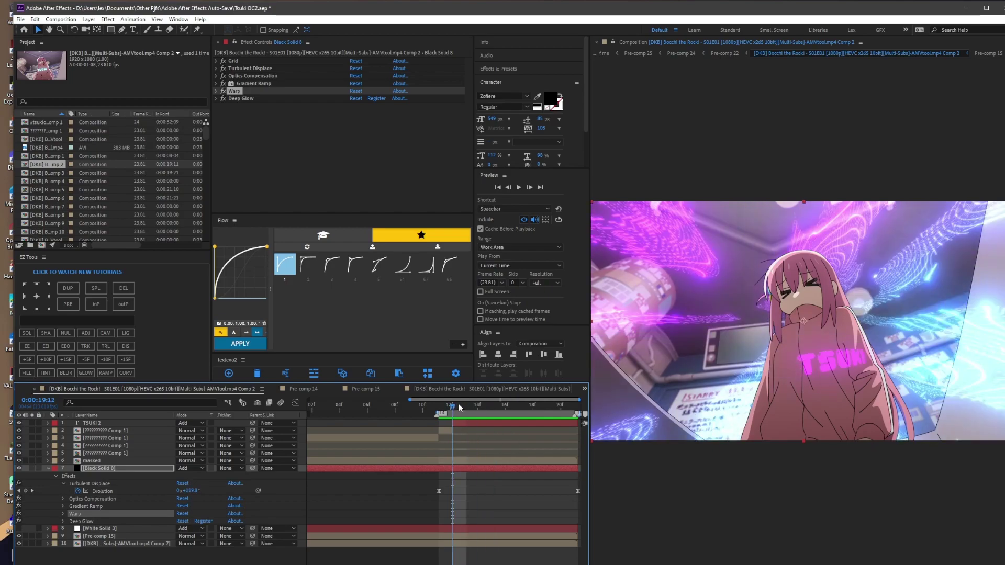